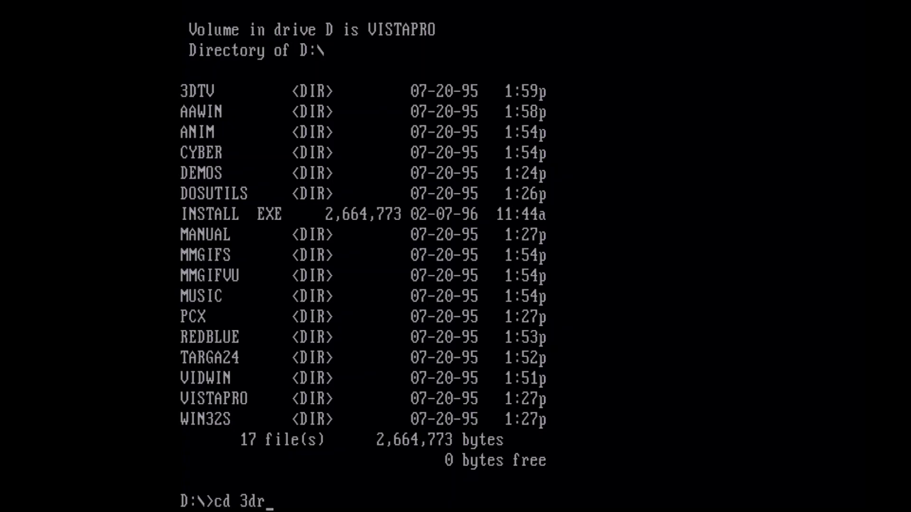
List the 3DTV folder's files and return to the root folder
text(v)
key(Return)
text(dir)
key(Return)
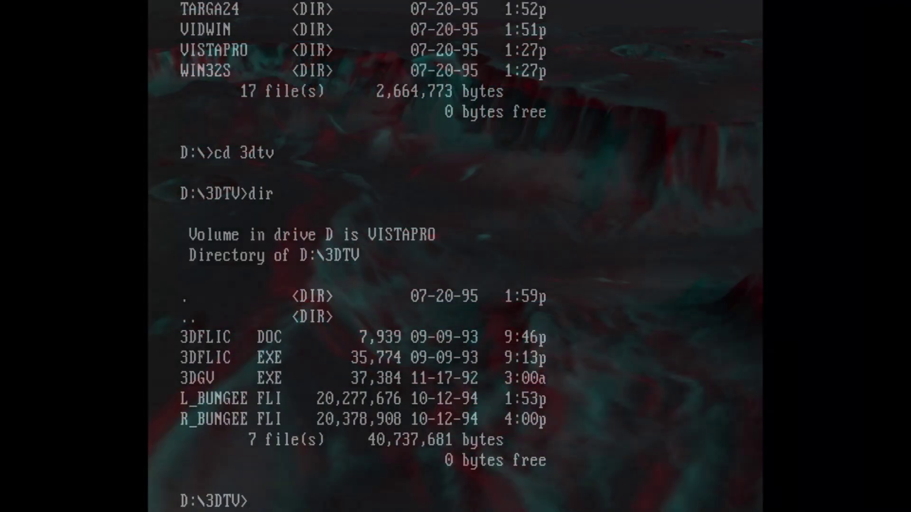
text(cd ..)
key(Return)
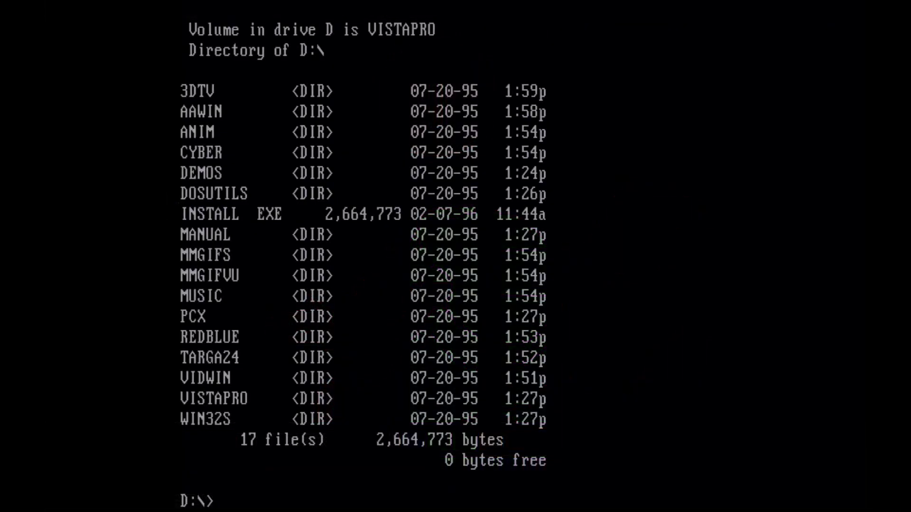
List the AAWIN folder's files, then go back and list the root folder
text(cd aawin)
key(Return)
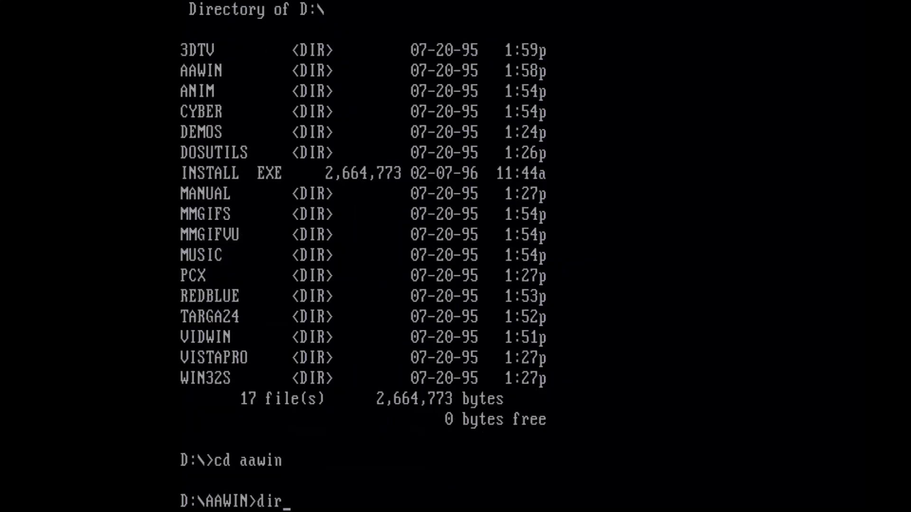
text(dir)
key(Return)
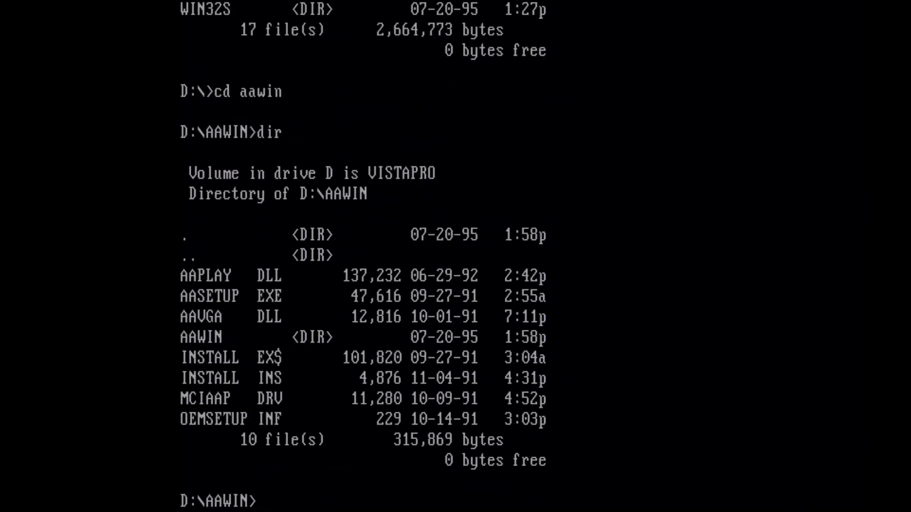
text(cd ..)
key(Return)
text(dir)
key(Return)
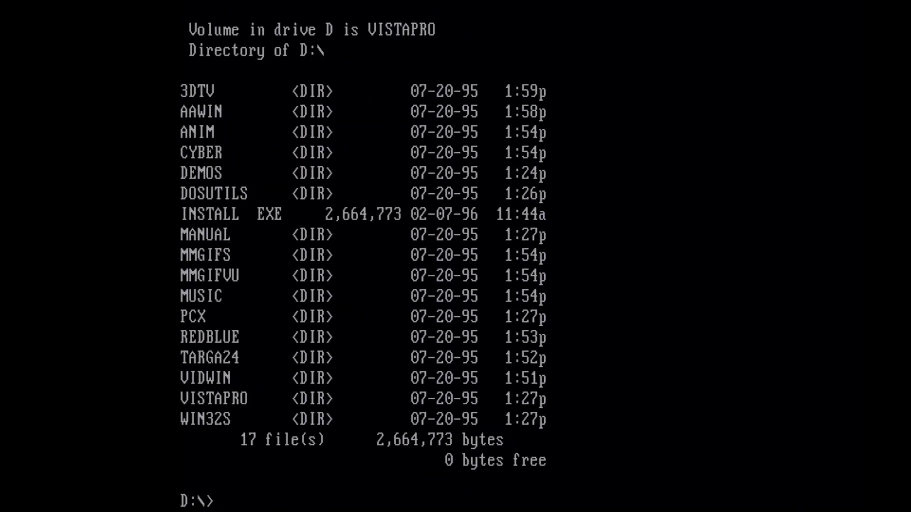
List the ANIM folder and the AVI animation files inside it
key(Return)
text(dir)
key(Return)
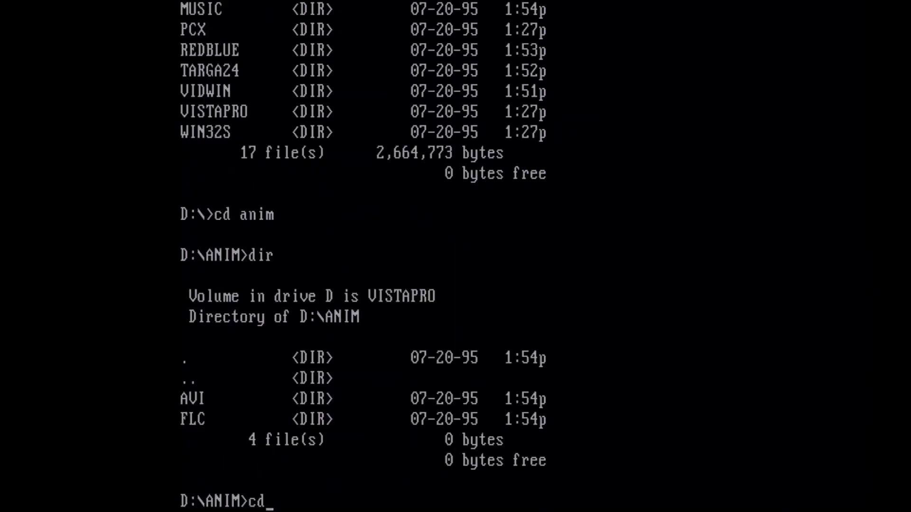
text(cd avi)
key(Return)
text(di)
text(r)
key(Return)
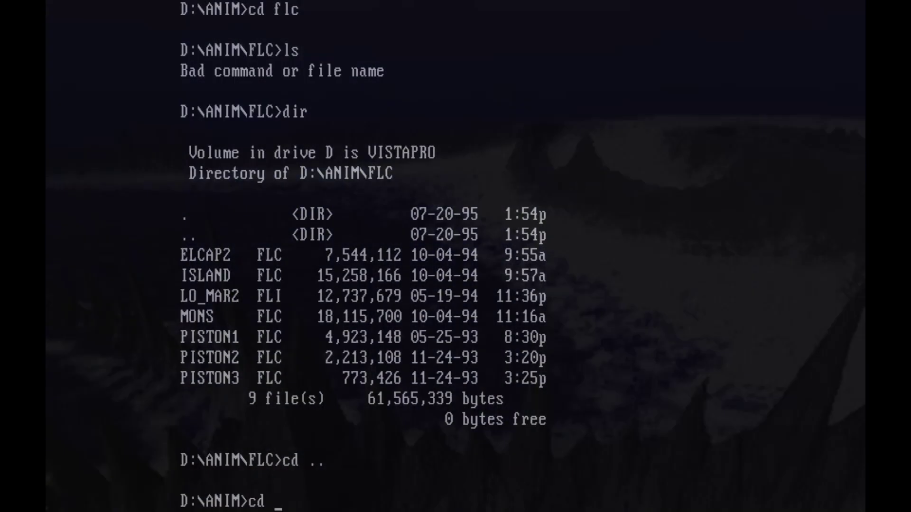
Move into DEMOS and list it, then enter MARSX and list its files
key(Return)
key(Return)
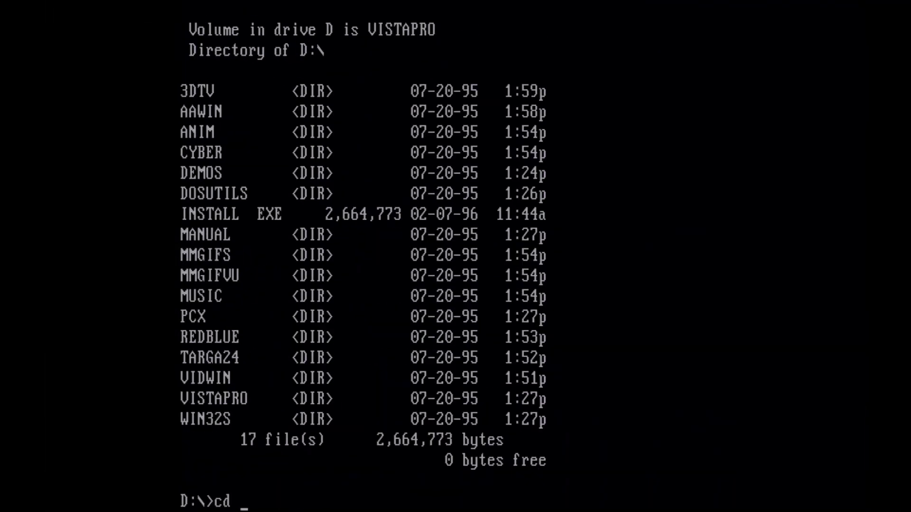
text(cd demos)
key(Return)
text(dir)
key(Return)
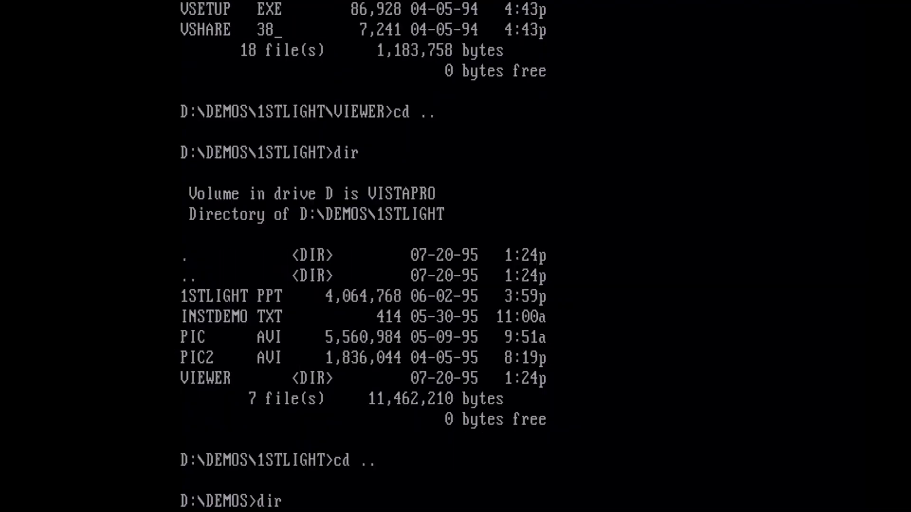
key(Return)
text(cd mar)
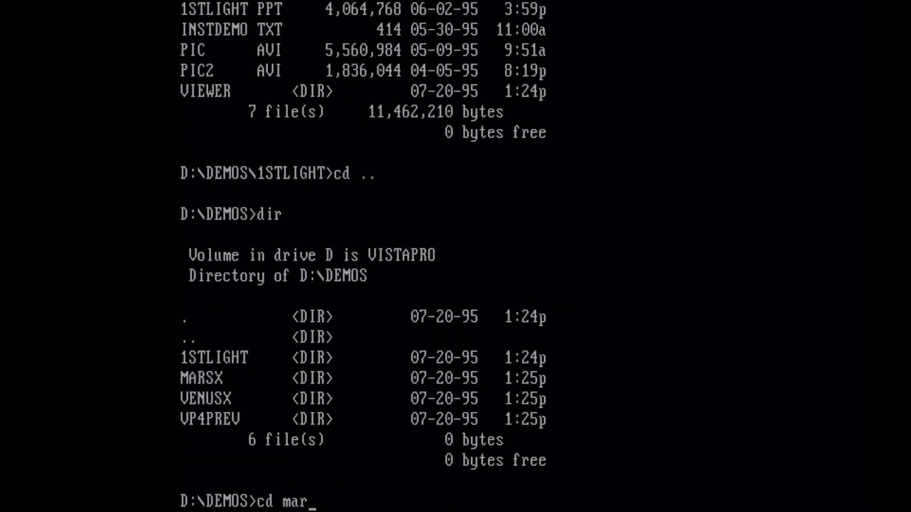
text(sx)
key(Return)
text(dir)
key(Return)
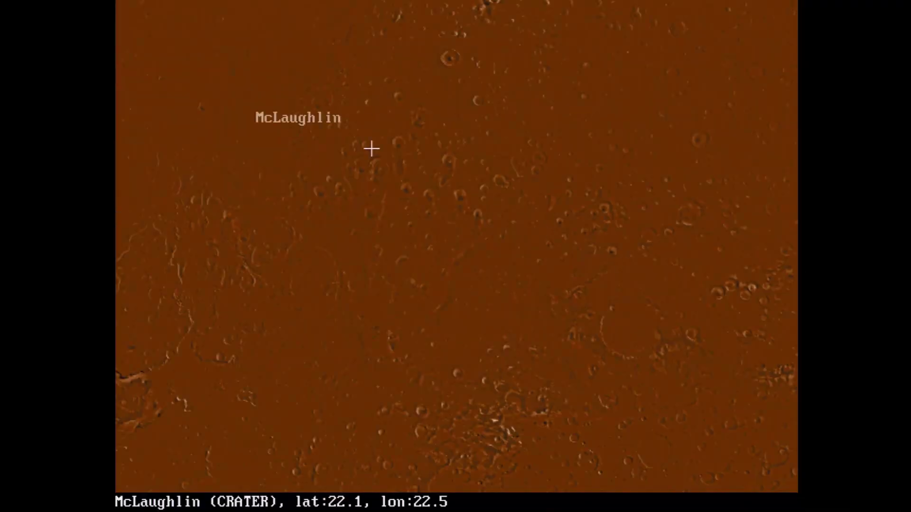
Name McLaughlin crater on the Mars map, return to the main screen, and move into VENUSX
click(471, 246)
right_click(649, 321)
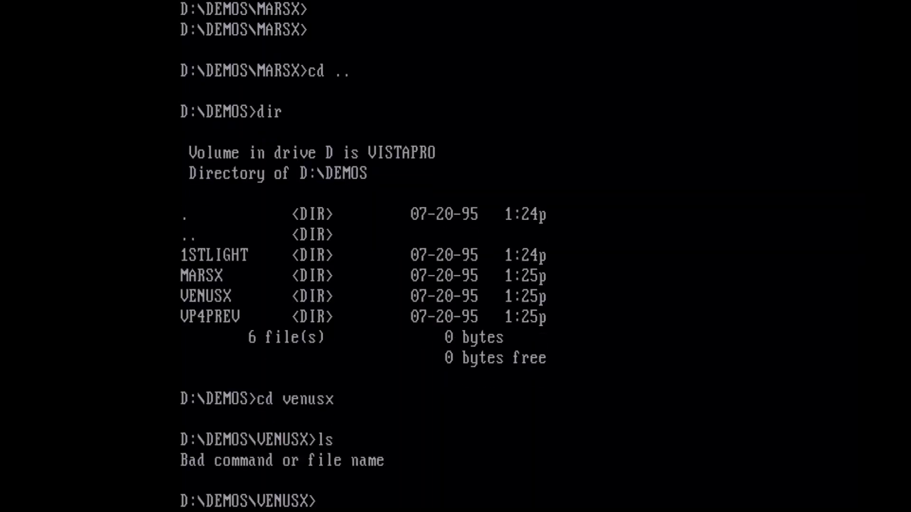
Run the VenusX demo with go
text(dir)
key(Return)
text(go)
key(Return)
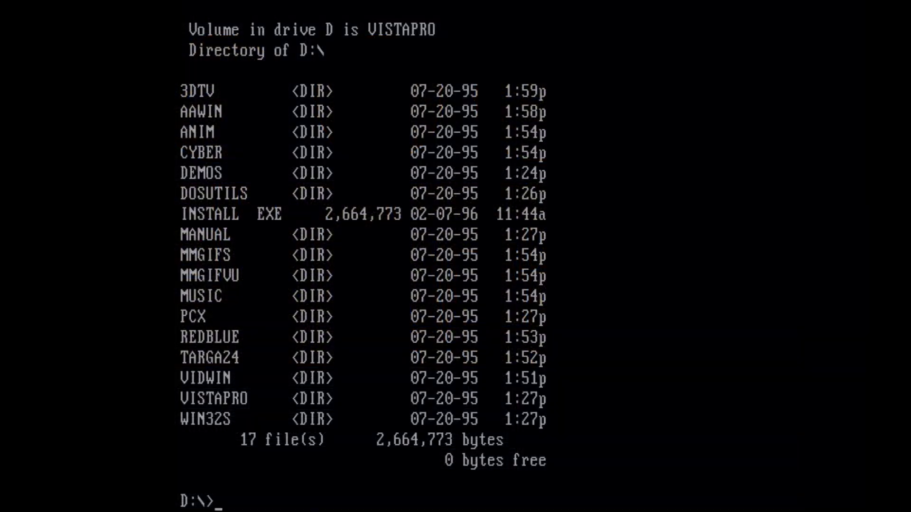
List the DOSUTILS utilities and launch the FRACTAL landscape generator
text(cd dosutils)
key(Return)
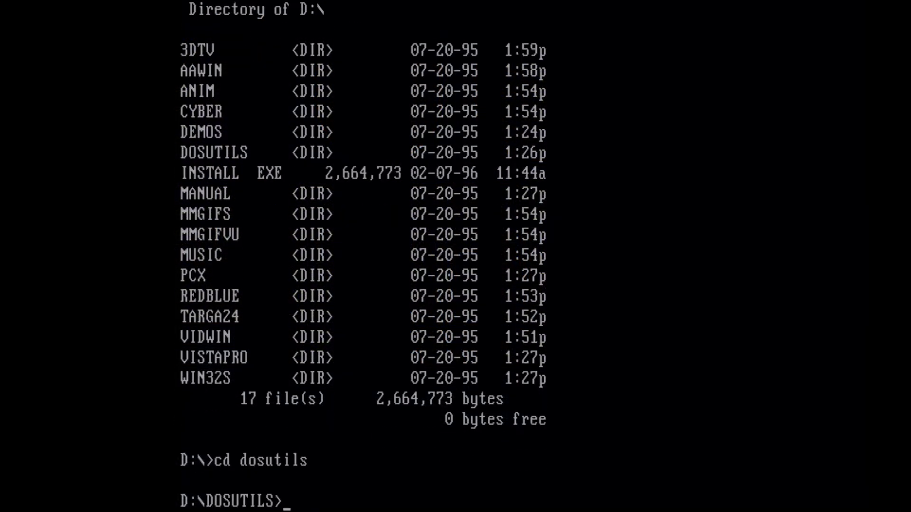
text(dir)
key(Return)
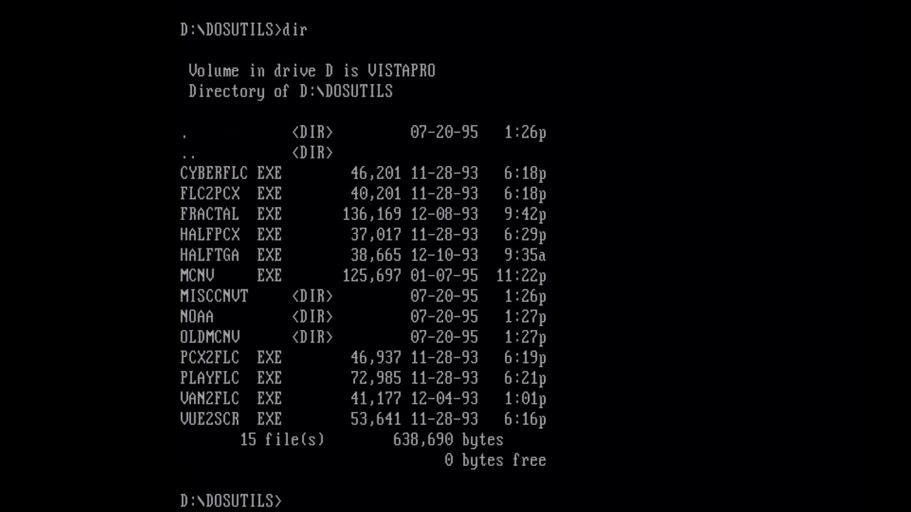
text(fractal)
key(Return)
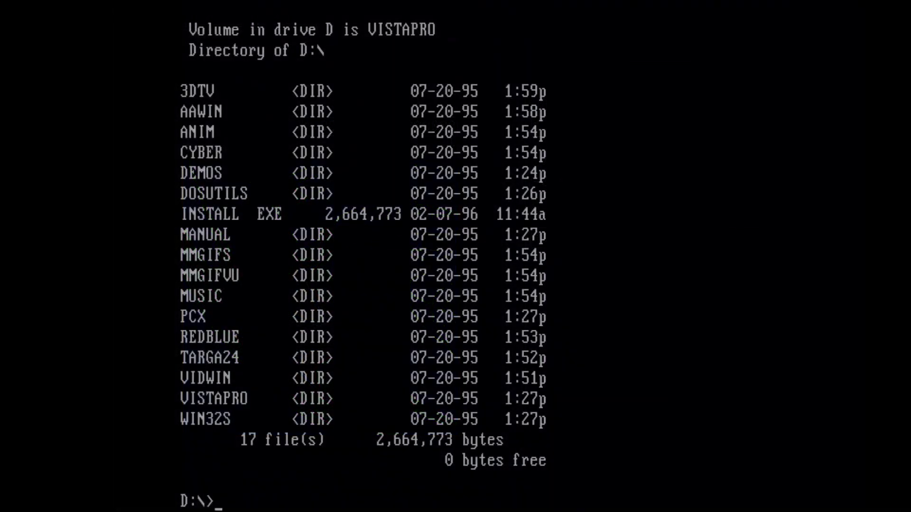
List the MIDI songs in MUSIC, then go back and list the root folder
text(cd music)
key(Return)
text(dir)
key(Return)
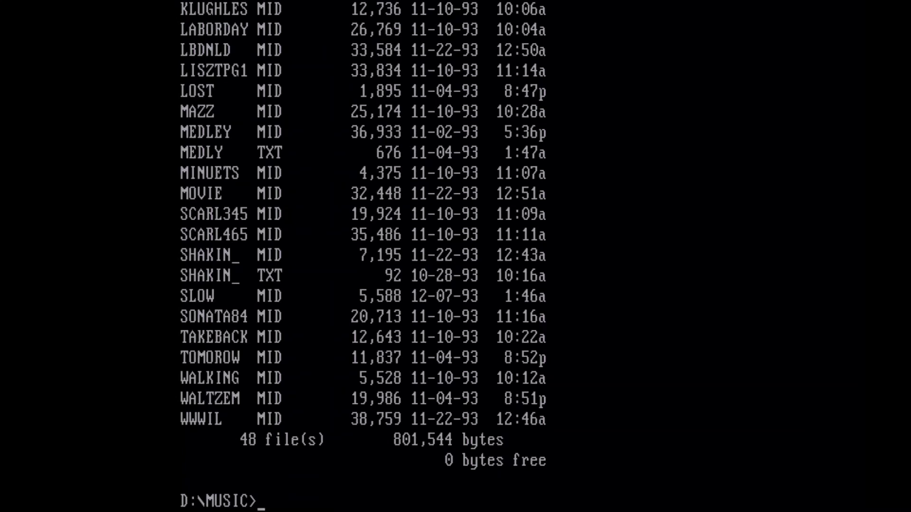
text(cd ..)
key(Return)
text(dir)
key(Return)
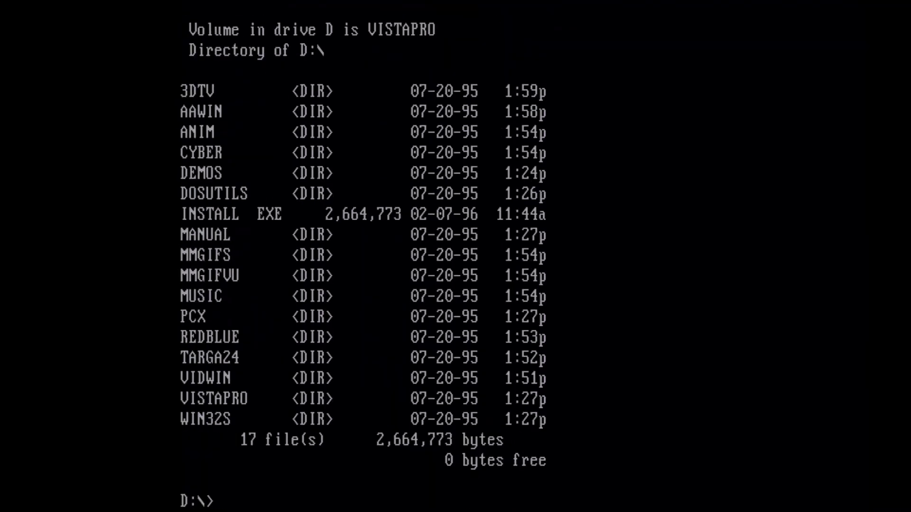
Enter the PCX folder and list its pictures
text(cd pcx)
key(Return)
text(d)
text(ir)
key(Return)
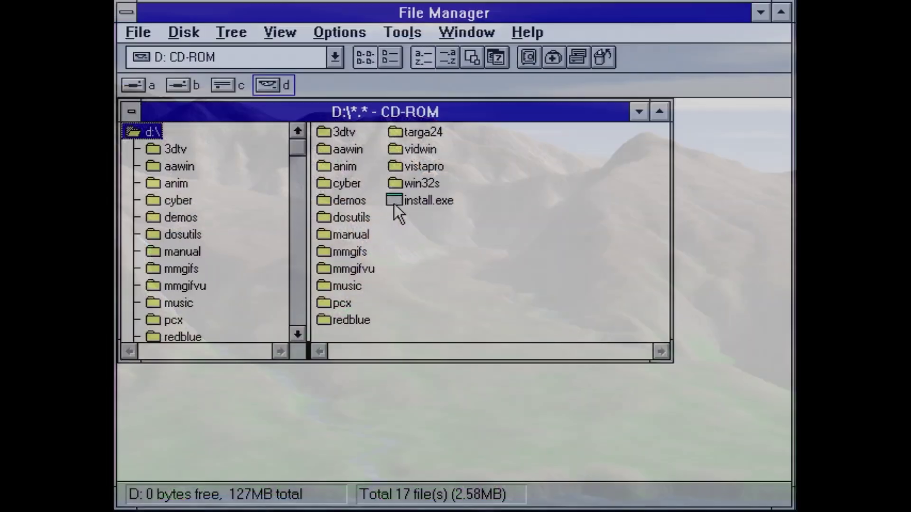
Run INSTALL.EXE from drive D and agree to install Win32s
double_click(395, 203)
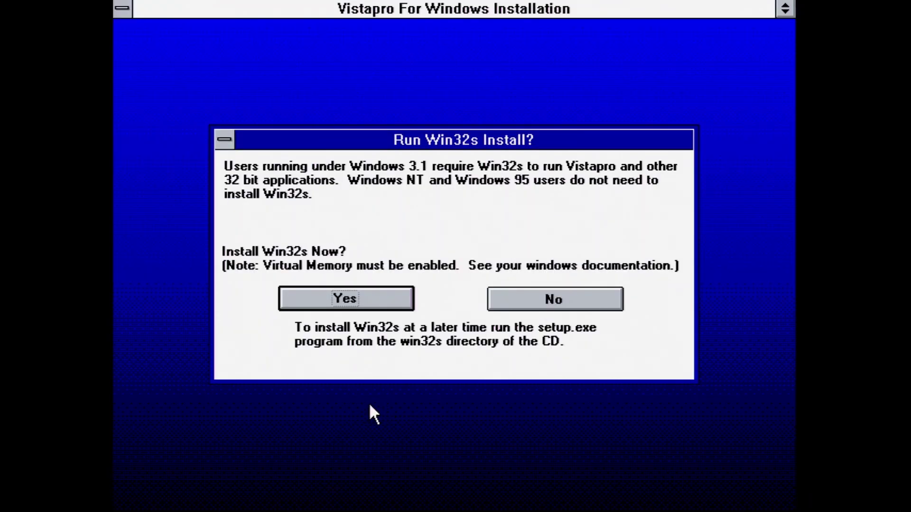
click(345, 299)
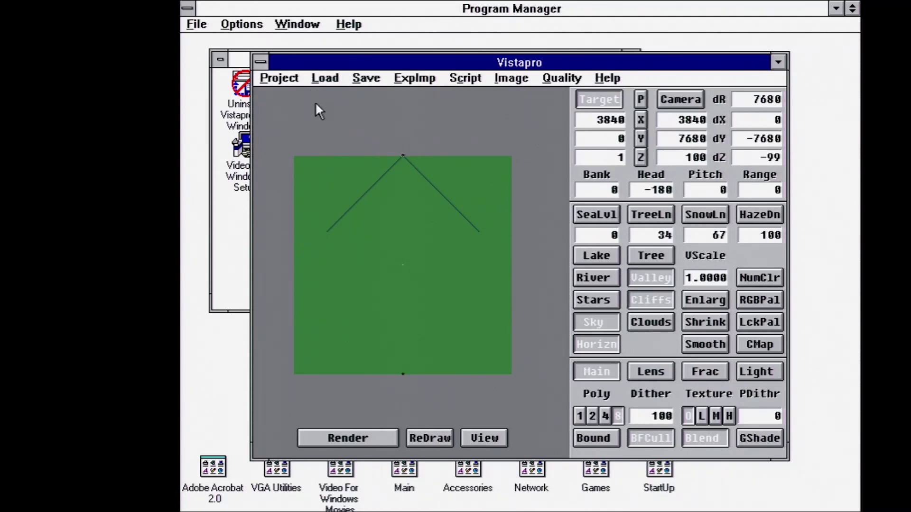
Show the About Vistapro information and browse the Image size and Quality menus
click(301, 78)
mouse_move(425, 77)
mouse_move(294, 78)
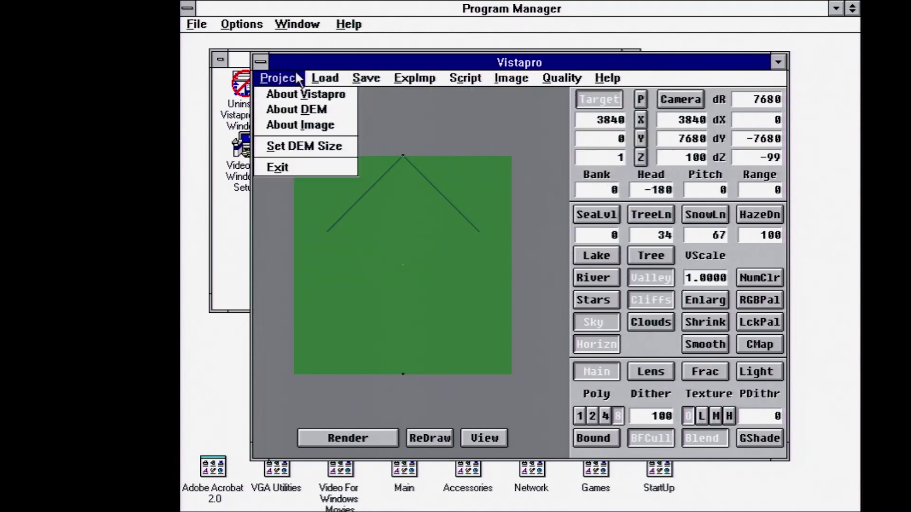
click(295, 93)
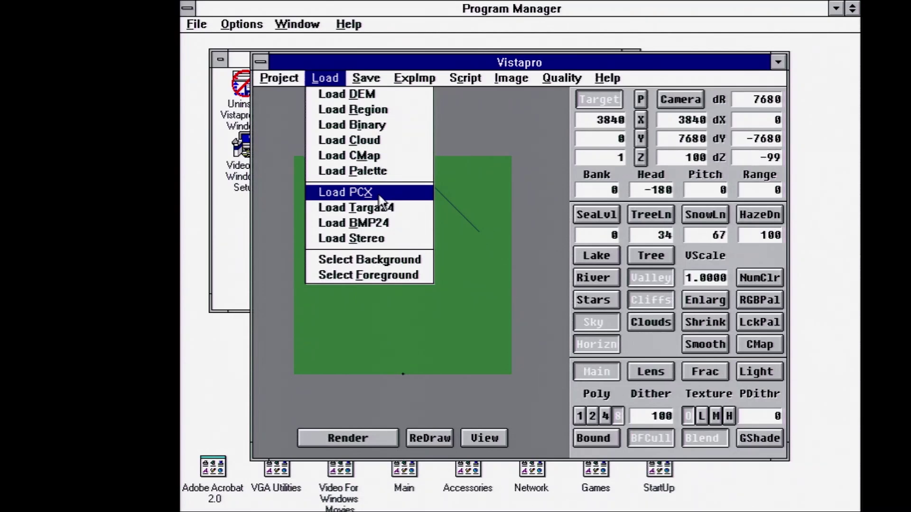
mouse_move(468, 75)
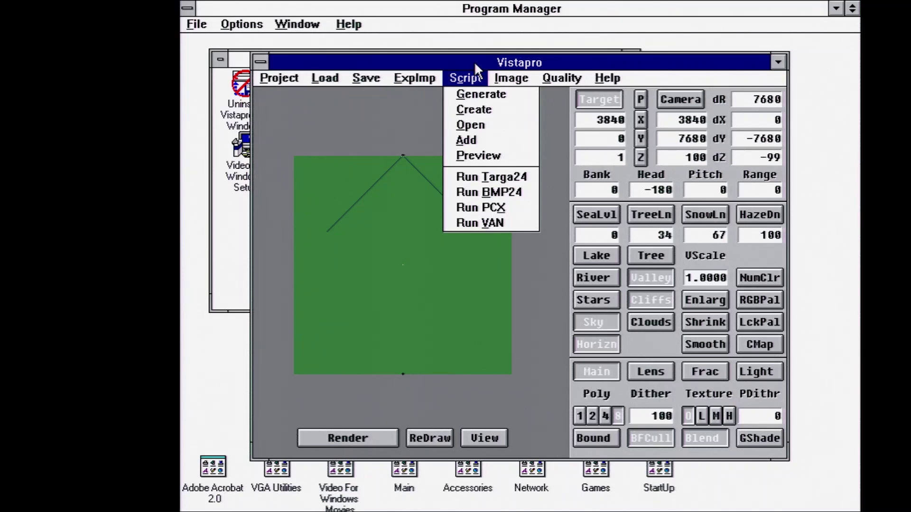
mouse_move(508, 79)
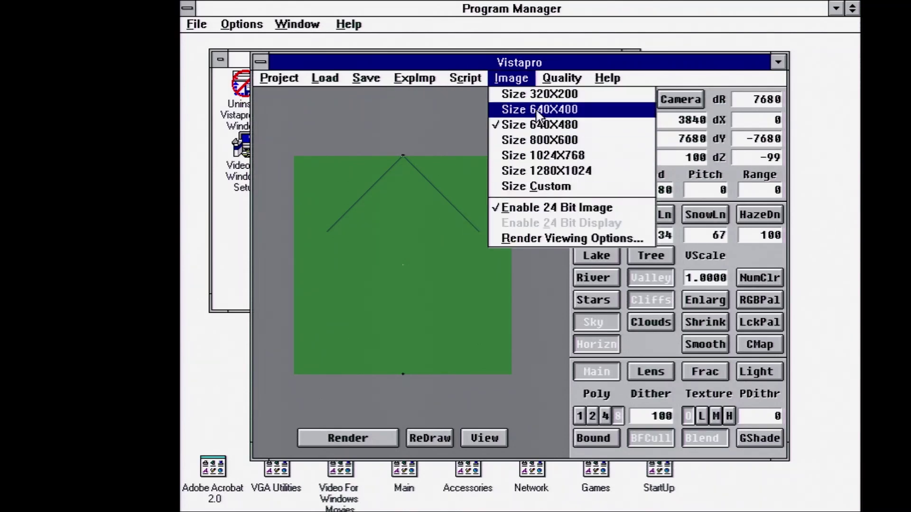
mouse_move(550, 82)
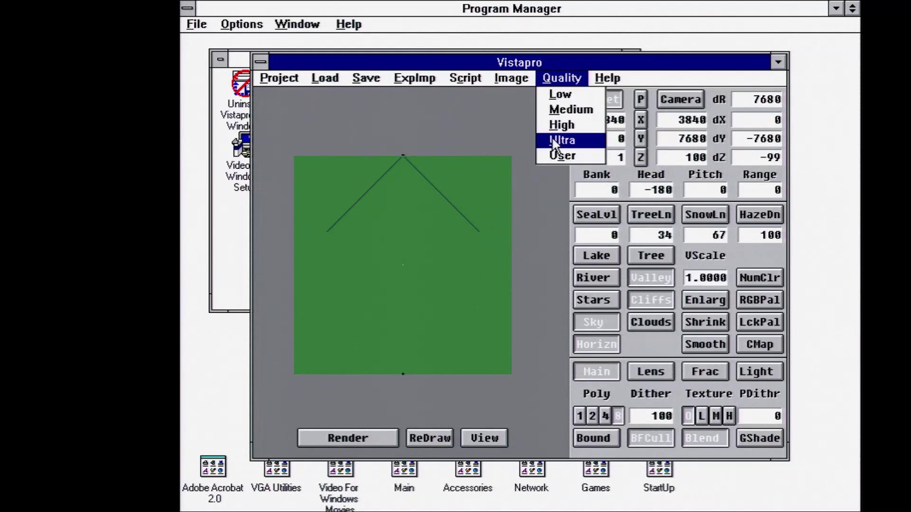
mouse_move(607, 79)
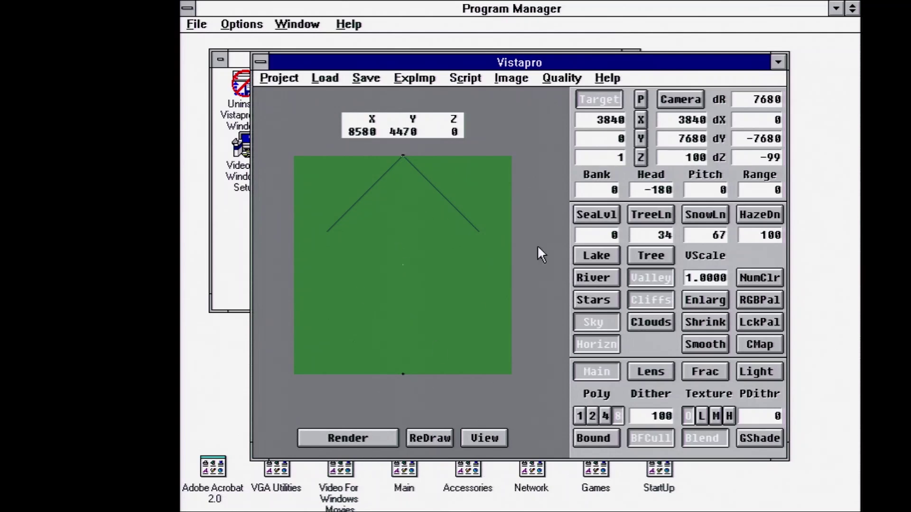
Render the flat terrain at Medium quality, close the view, then set quality to Low
click(558, 79)
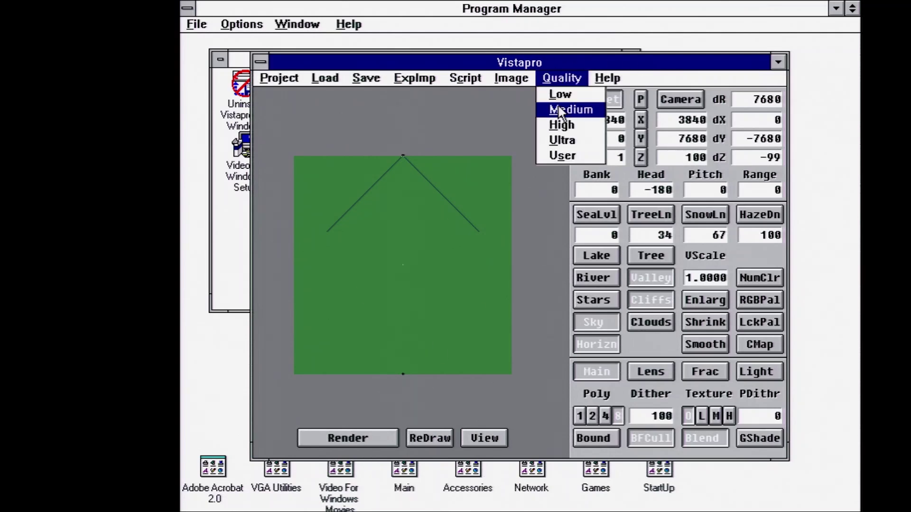
click(562, 110)
click(349, 437)
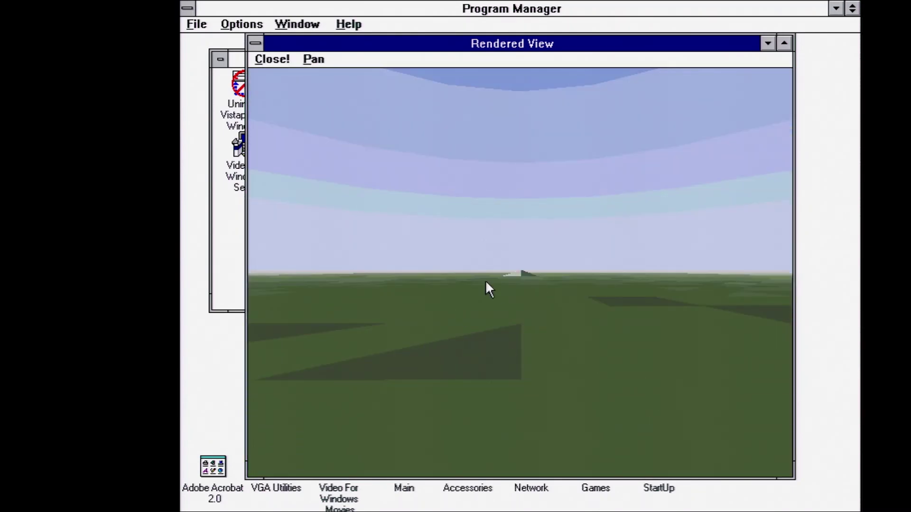
click(273, 59)
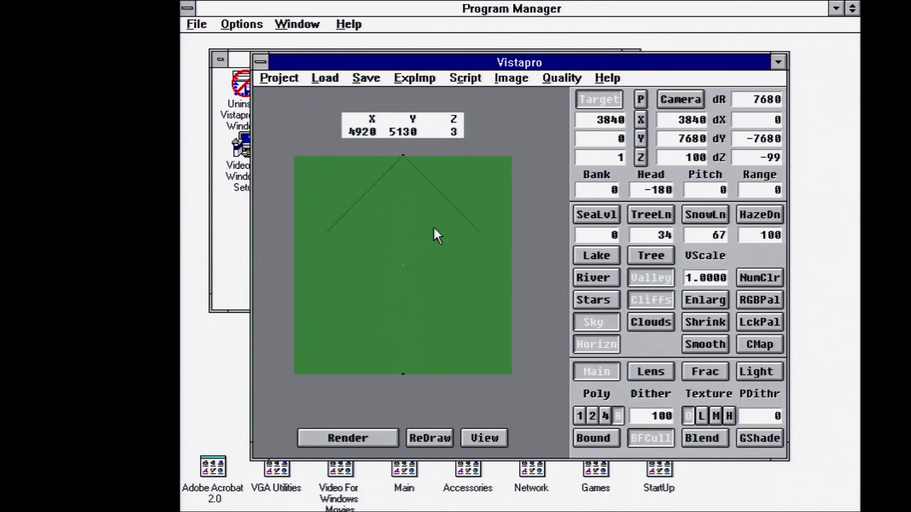
click(572, 77)
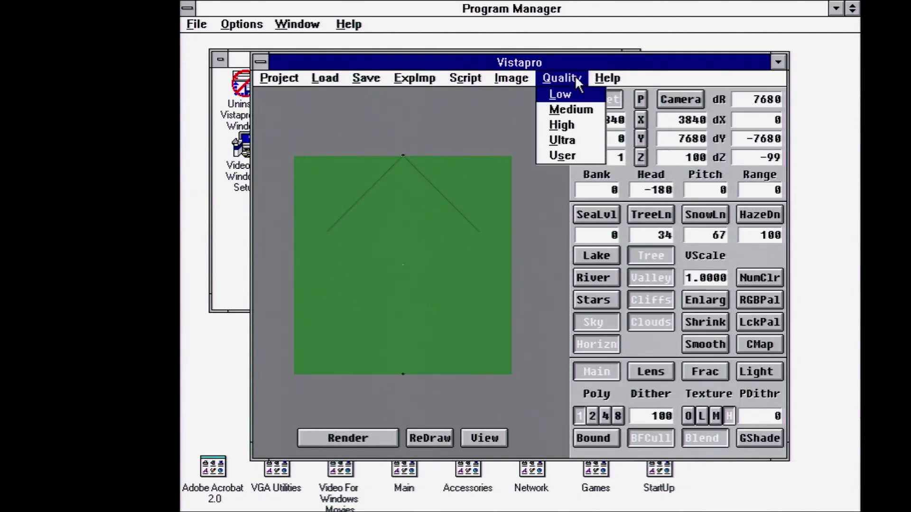
click(574, 72)
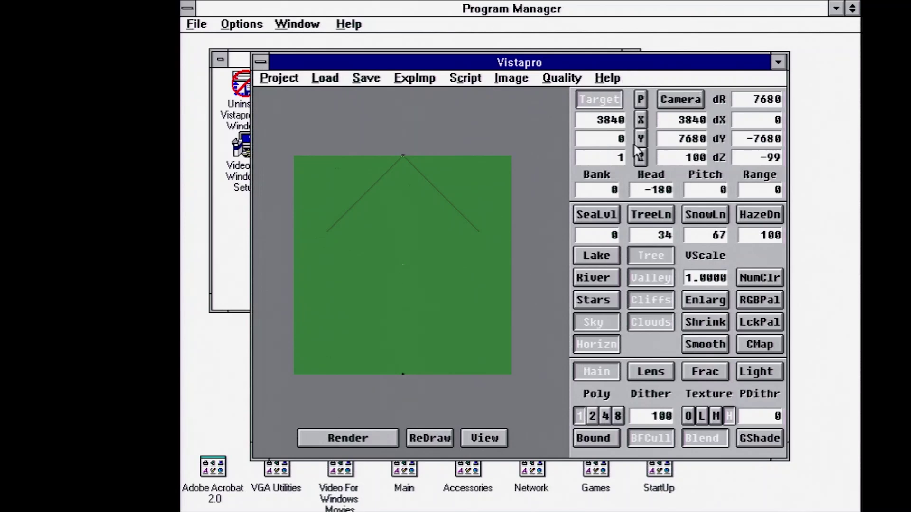
Place the target on the map, settling at 5910/4110
click(602, 104)
click(356, 251)
click(412, 245)
click(477, 228)
click(415, 231)
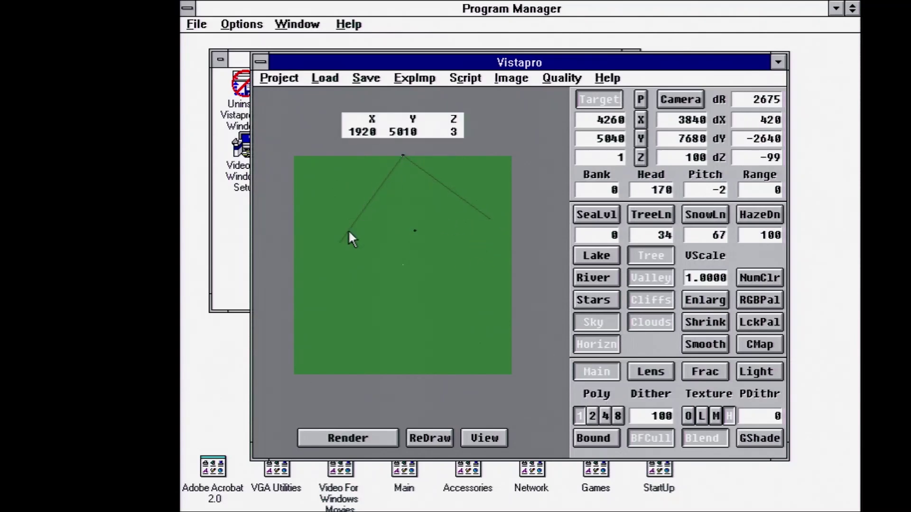
click(324, 292)
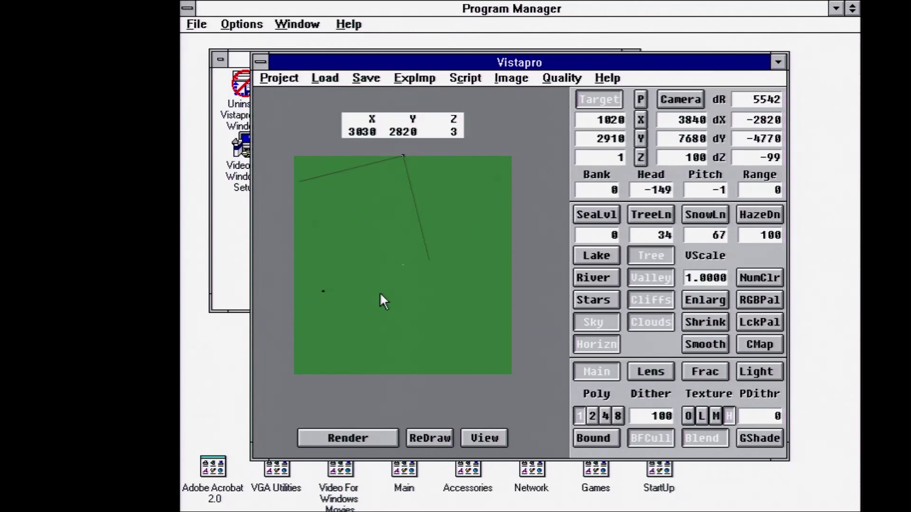
click(391, 302)
click(462, 257)
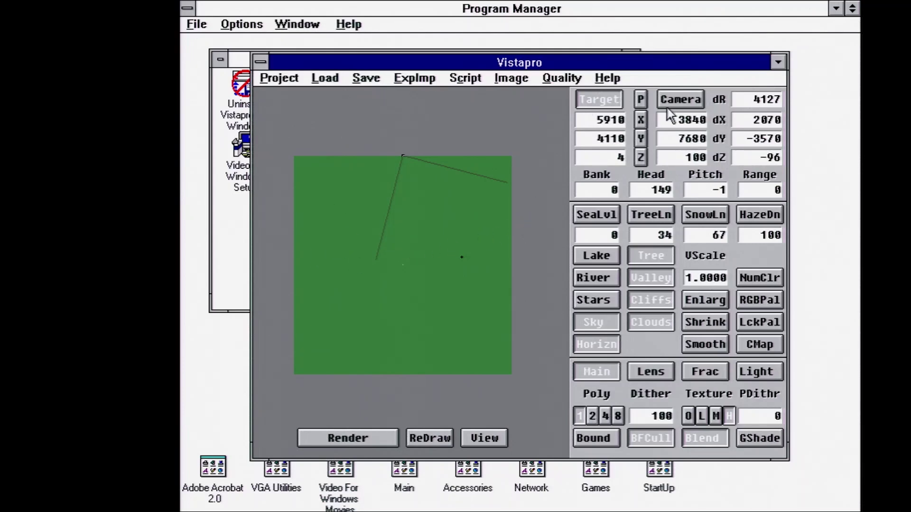
Place the camera on the map at 6210/6630, facing the target
click(683, 101)
click(340, 270)
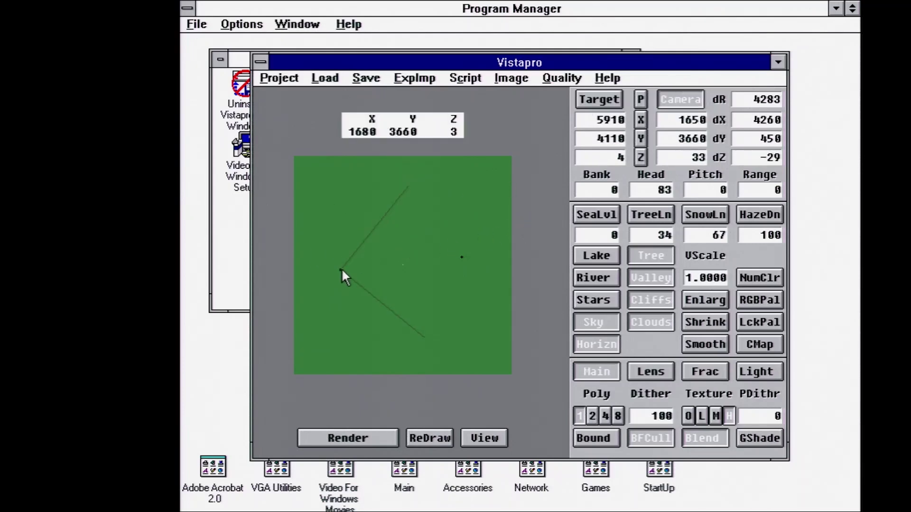
click(354, 347)
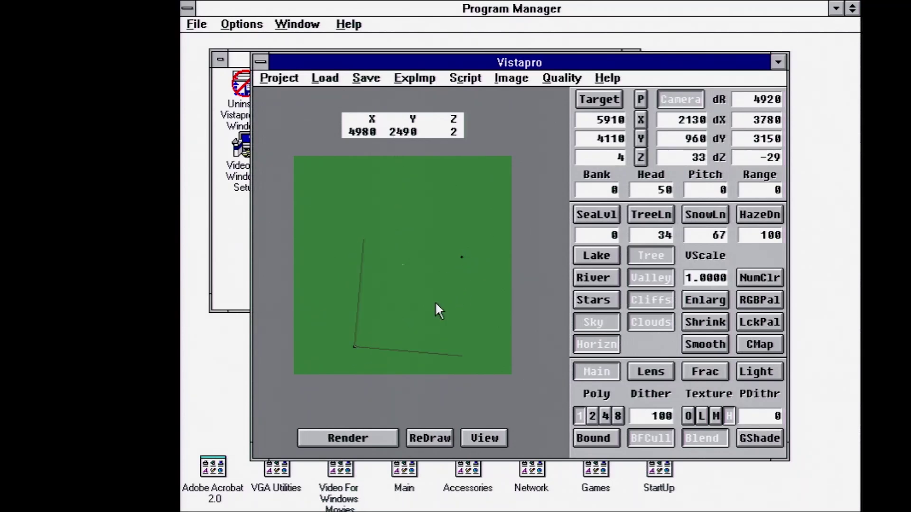
click(378, 190)
click(470, 185)
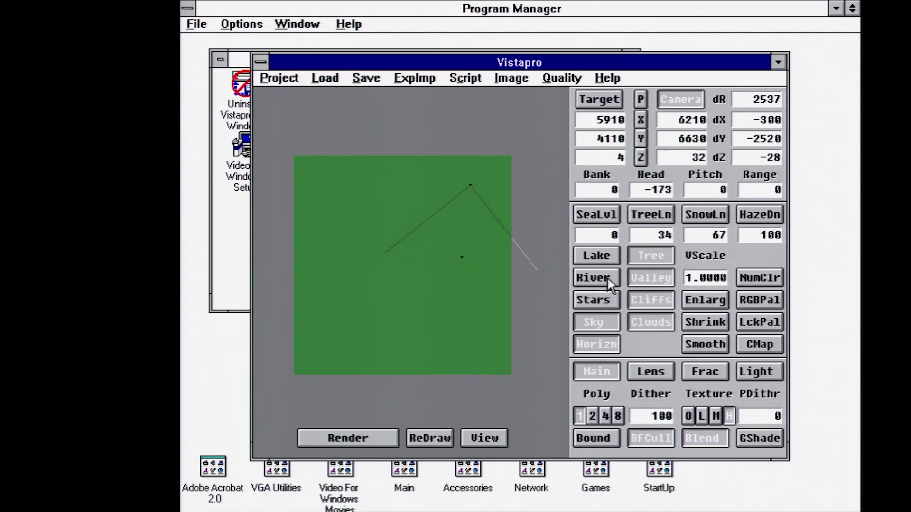
Toggle River and Texture H, then show lens 16, camera separation 10, image separation 32
click(594, 278)
click(729, 416)
click(658, 374)
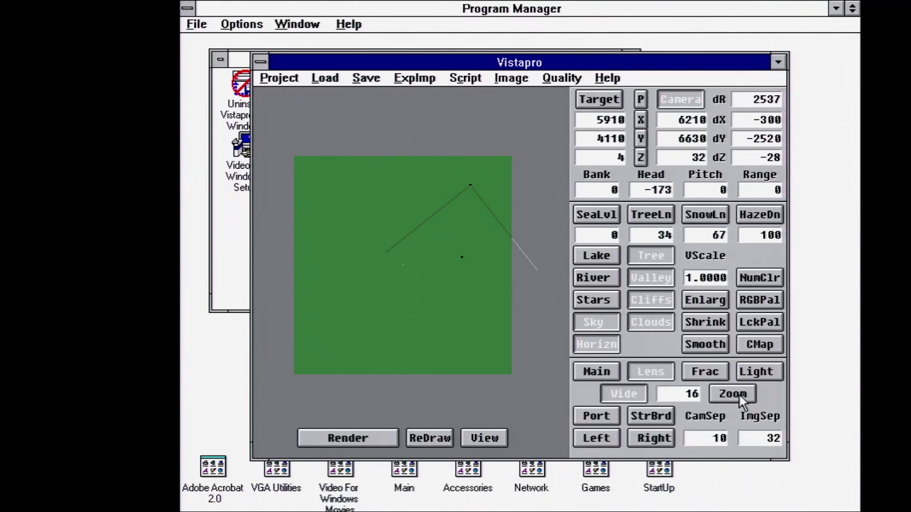
click(705, 372)
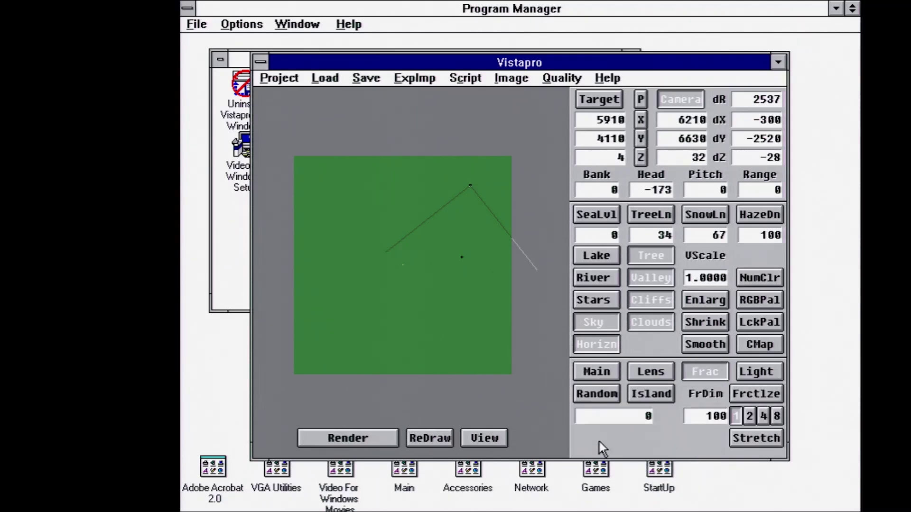
click(581, 394)
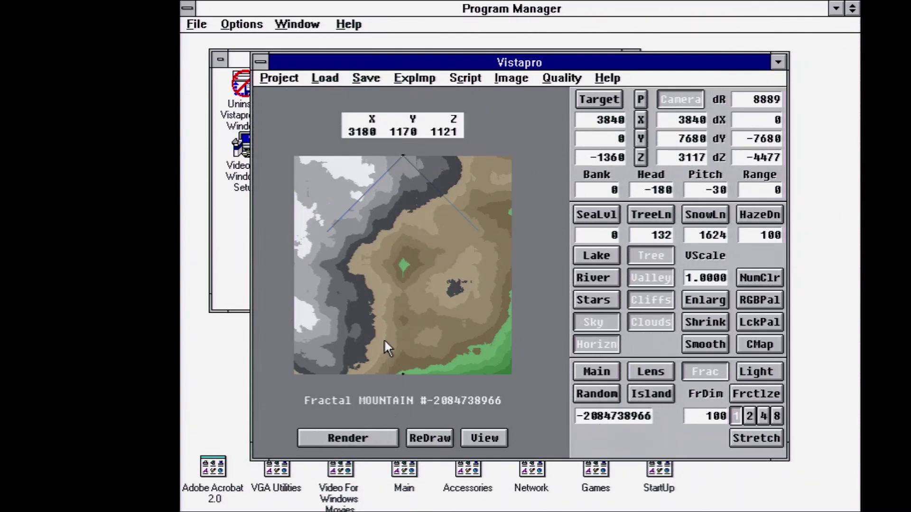
Render the fractal mountain, pick a higher Quality level, and re-render it with clouds
click(344, 435)
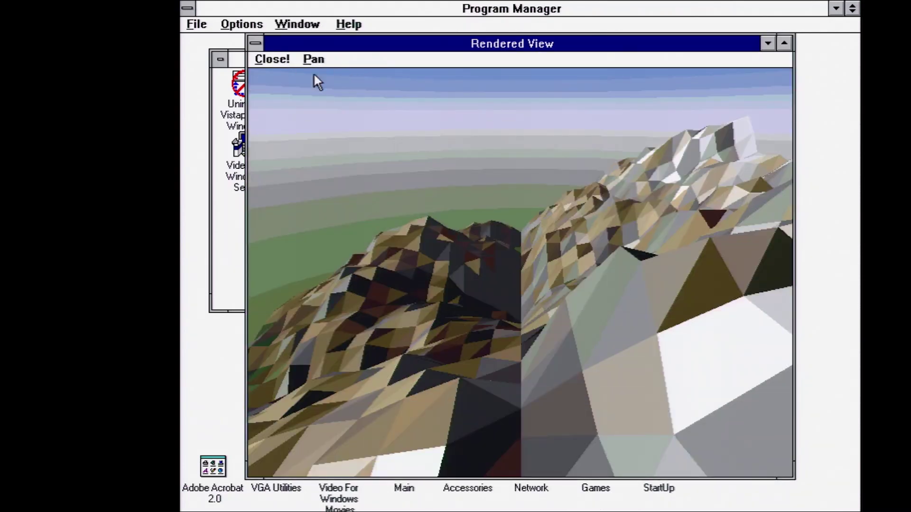
click(518, 287)
click(563, 79)
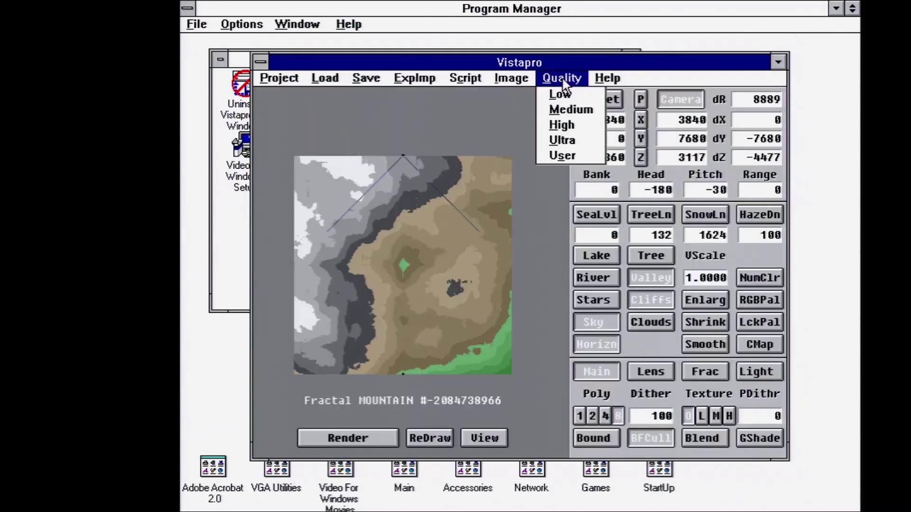
click(550, 155)
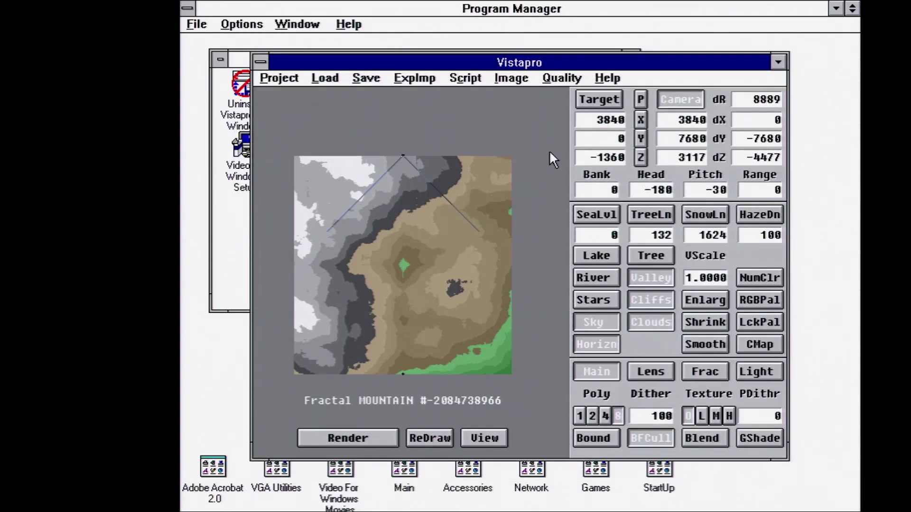
click(360, 439)
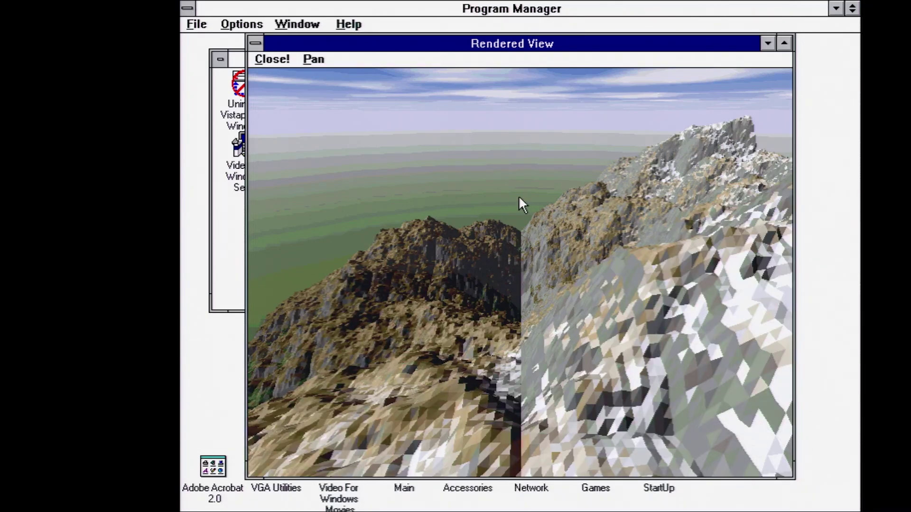
click(383, 158)
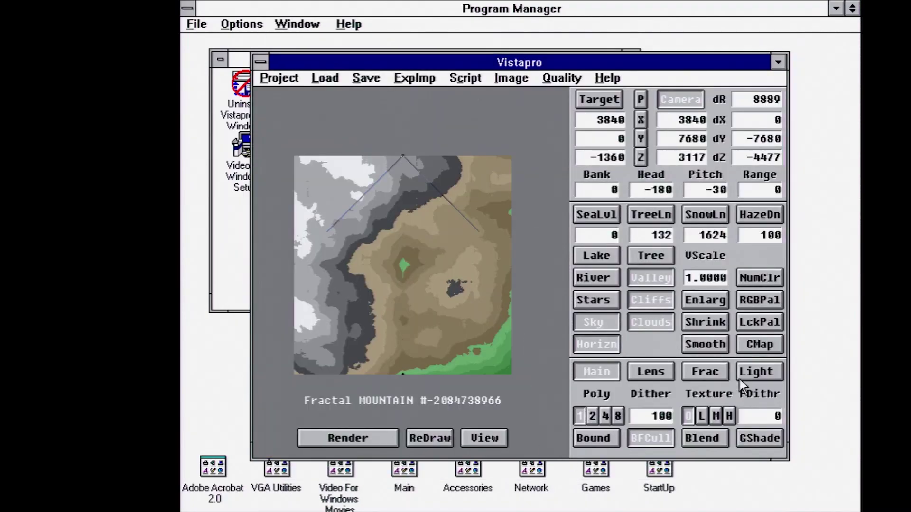
click(757, 372)
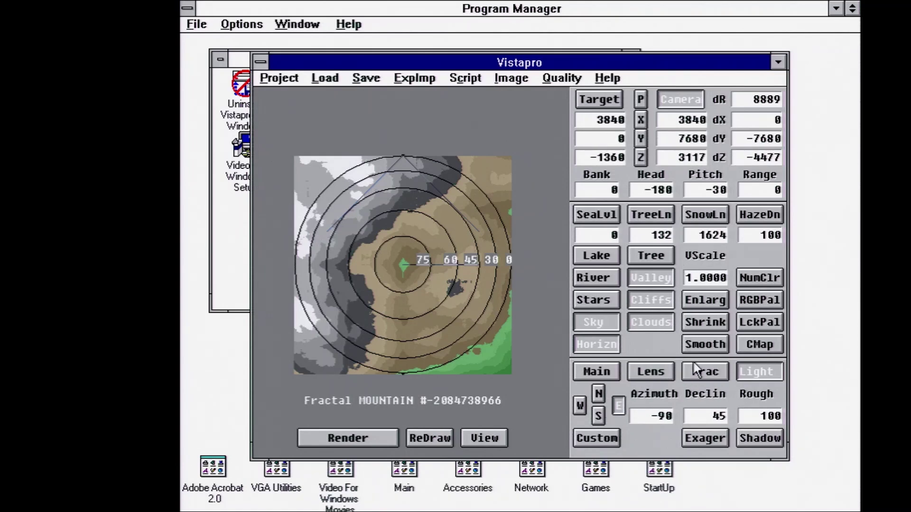
click(704, 371)
click(650, 371)
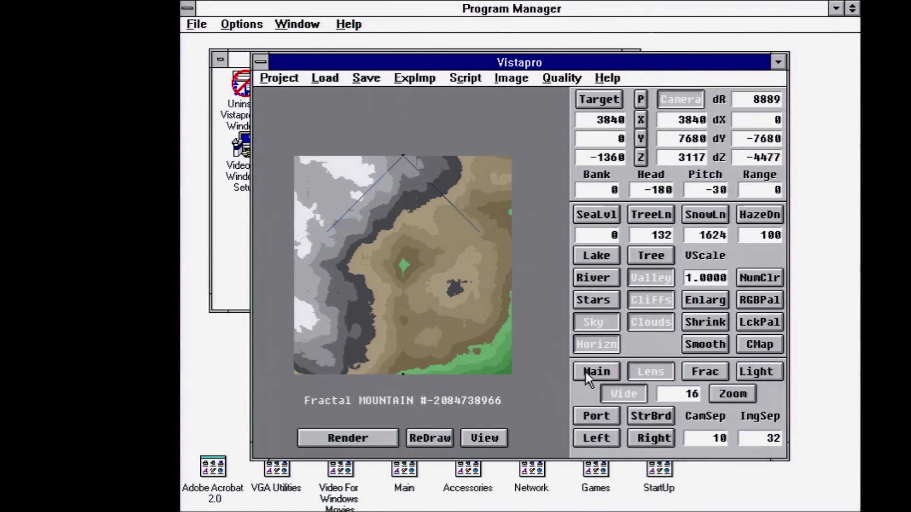
click(588, 371)
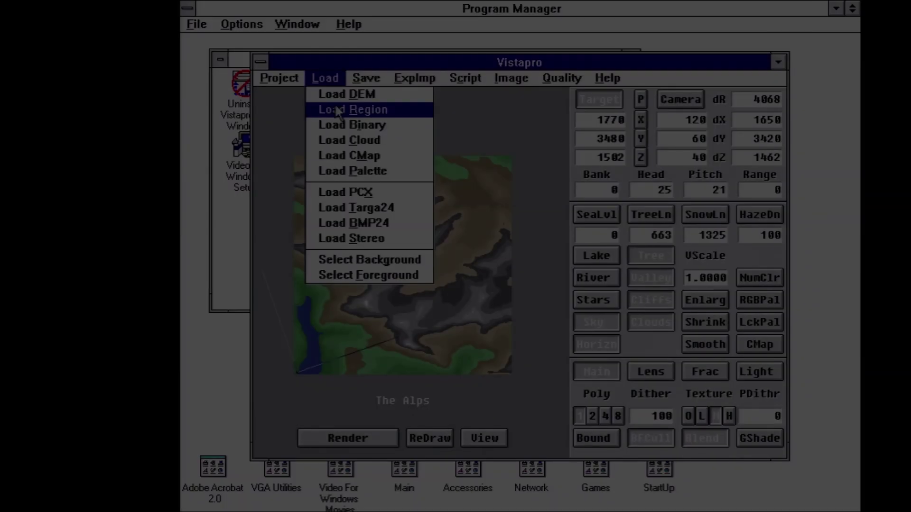
Open the matterho.scr script
click(337, 90)
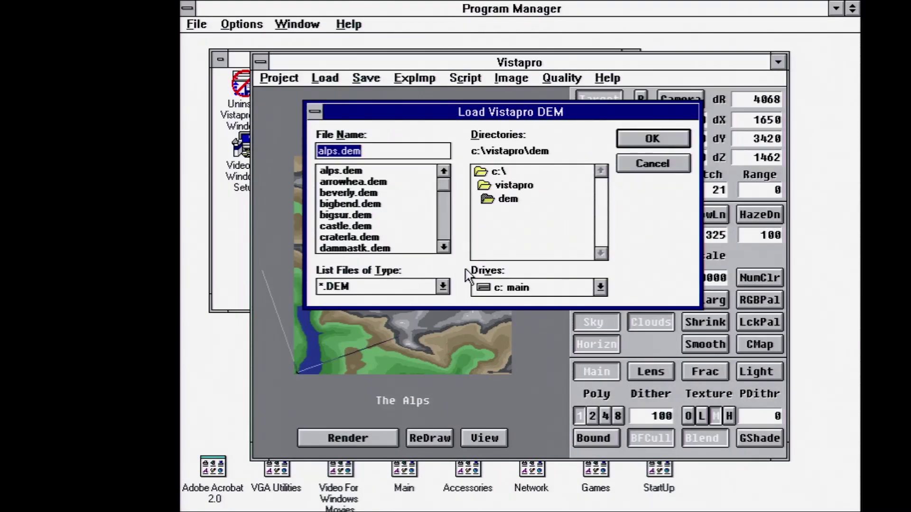
click(653, 163)
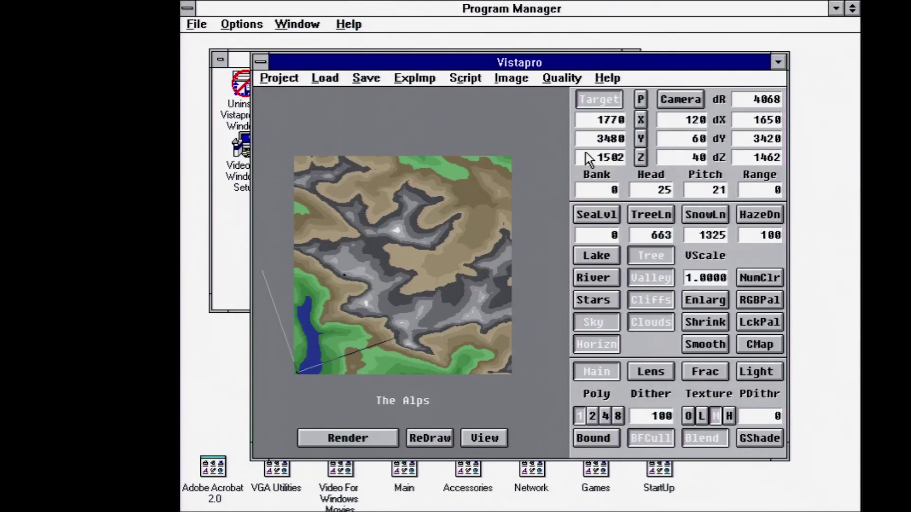
click(465, 78)
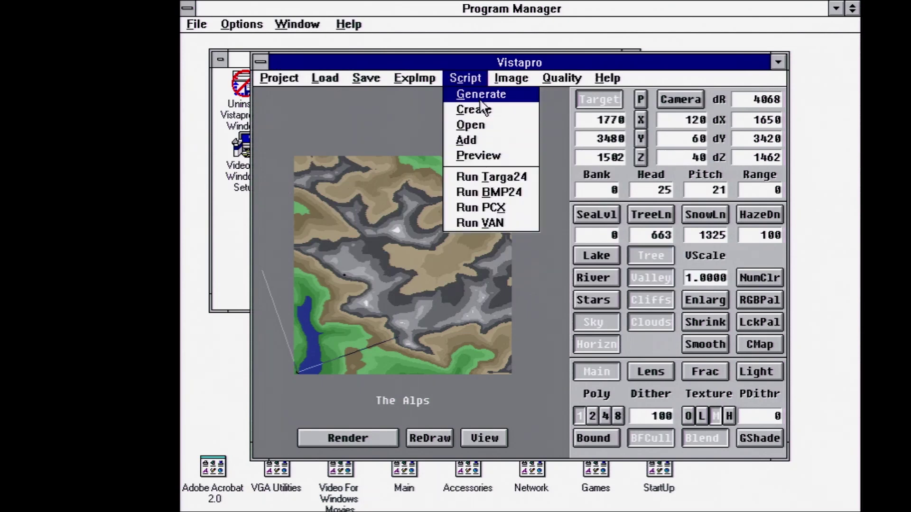
click(488, 129)
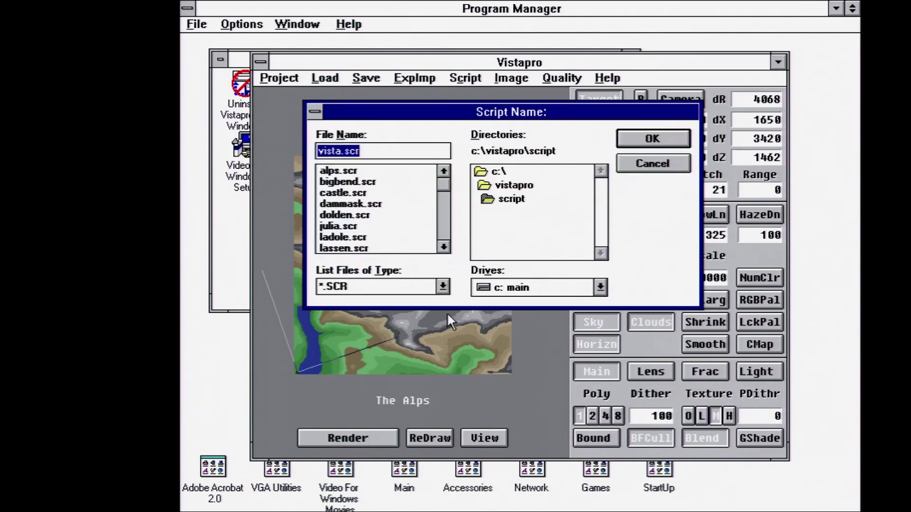
click(443, 247)
click(443, 247)
click(443, 248)
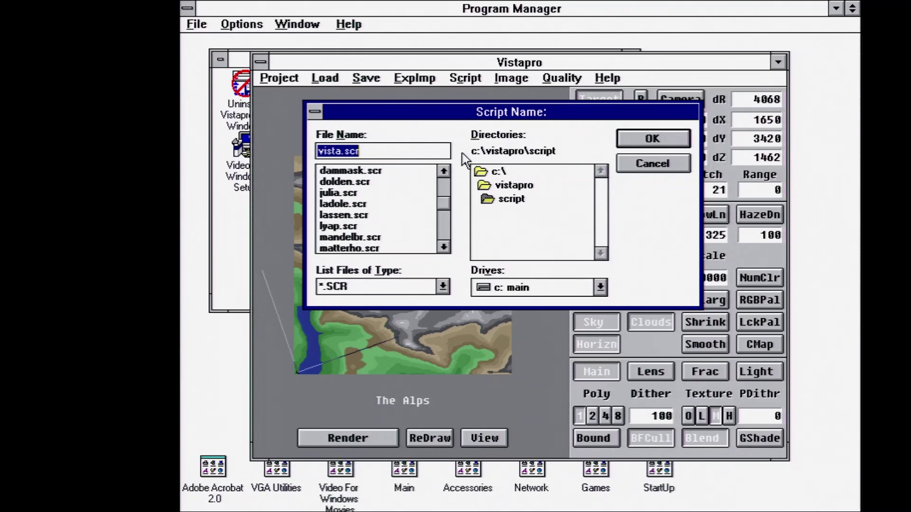
click(367, 248)
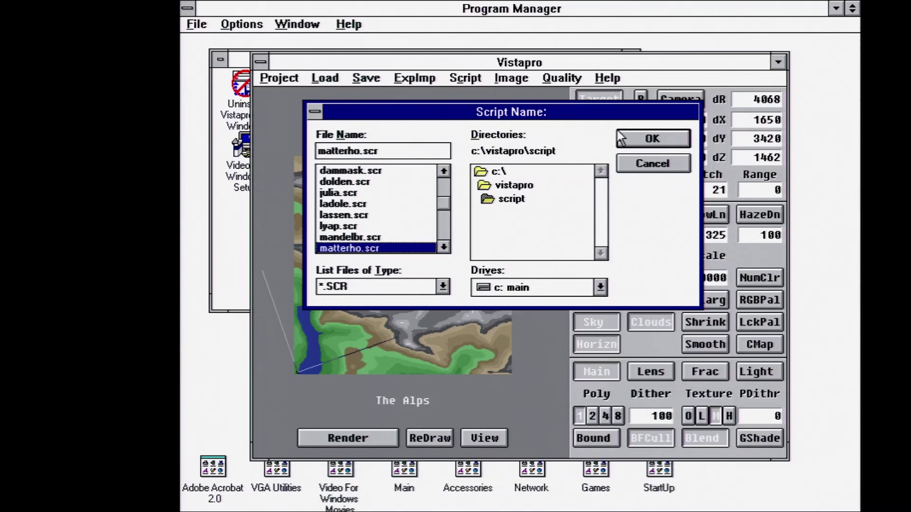
click(663, 138)
Load the matterho.dem landscape in place of The Alps
click(338, 78)
click(357, 94)
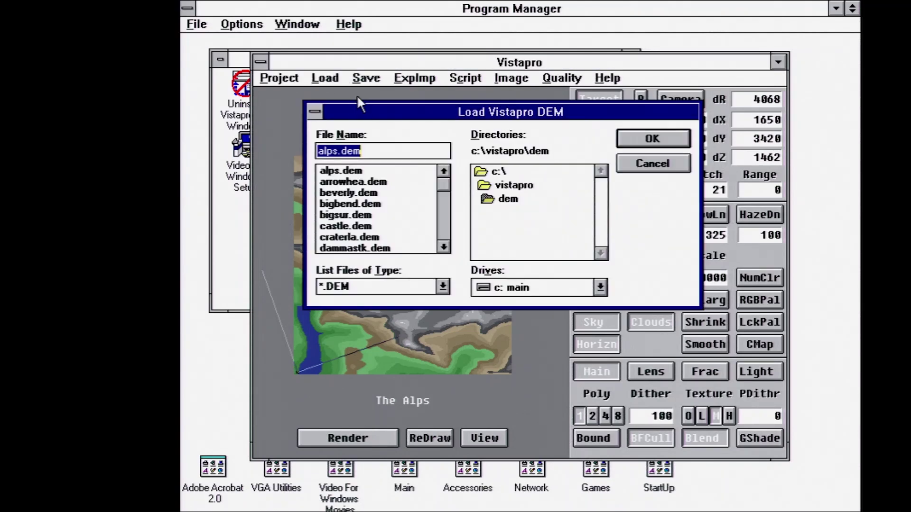
click(447, 247)
click(448, 246)
click(447, 247)
double_click(447, 247)
double_click(448, 247)
double_click(448, 247)
double_click(447, 247)
click(448, 247)
click(447, 246)
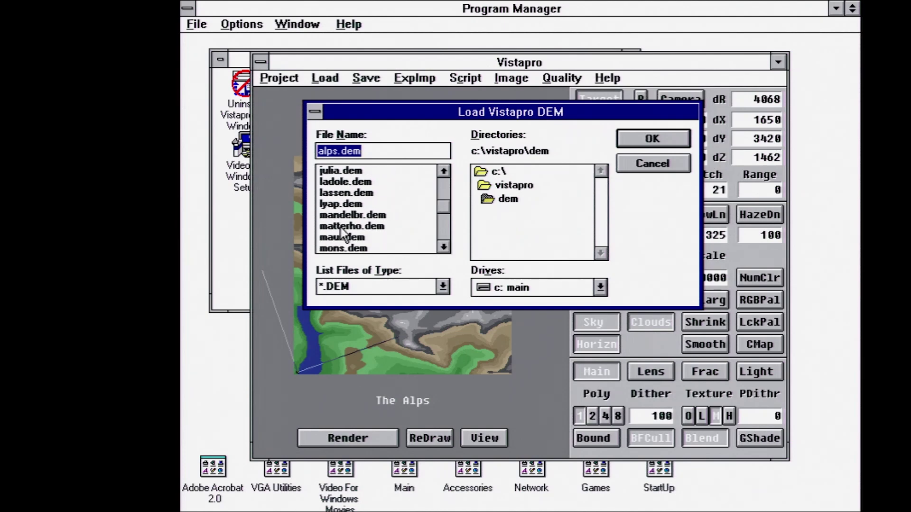
click(374, 226)
click(641, 137)
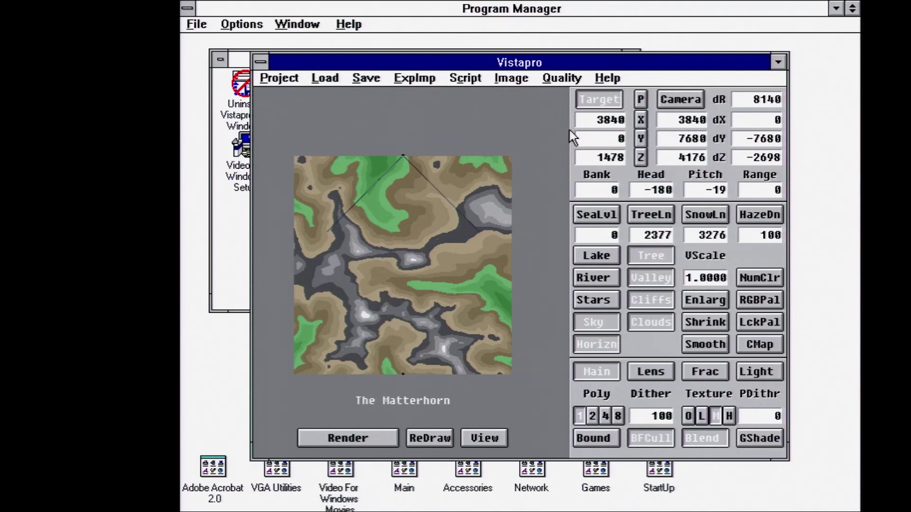
Preview matterho.scr as a 3D wireframe flyover through frame 195 and dismiss the end notice
click(461, 76)
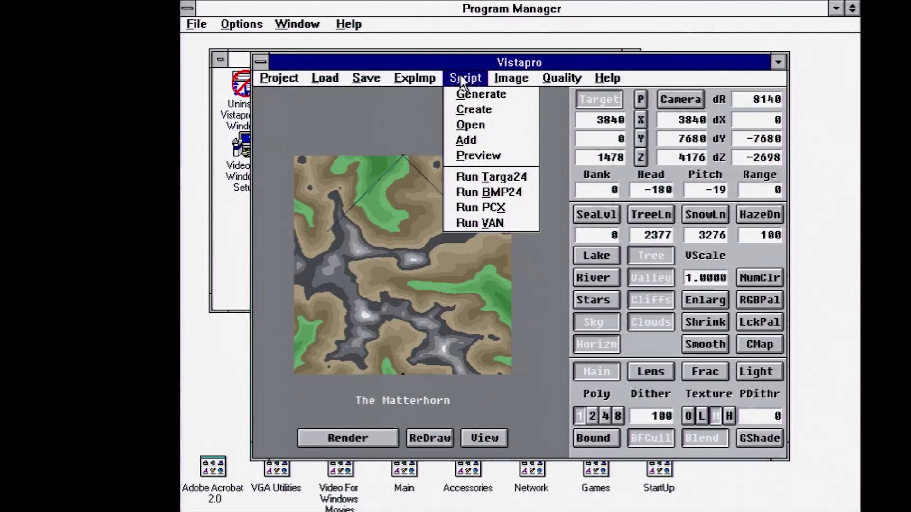
click(477, 157)
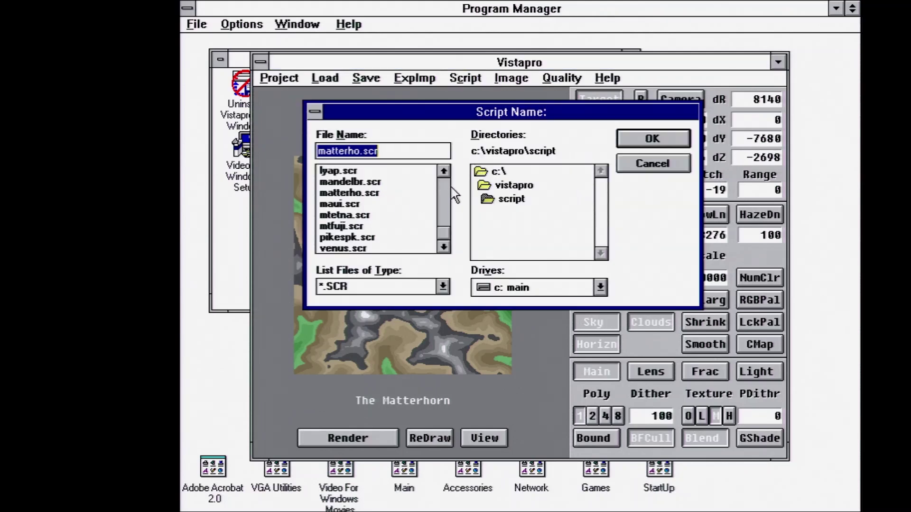
click(355, 193)
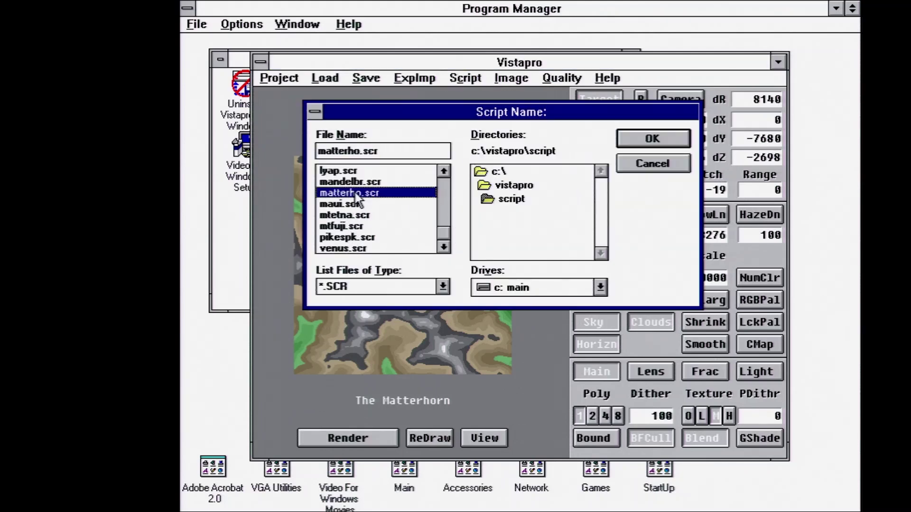
click(662, 137)
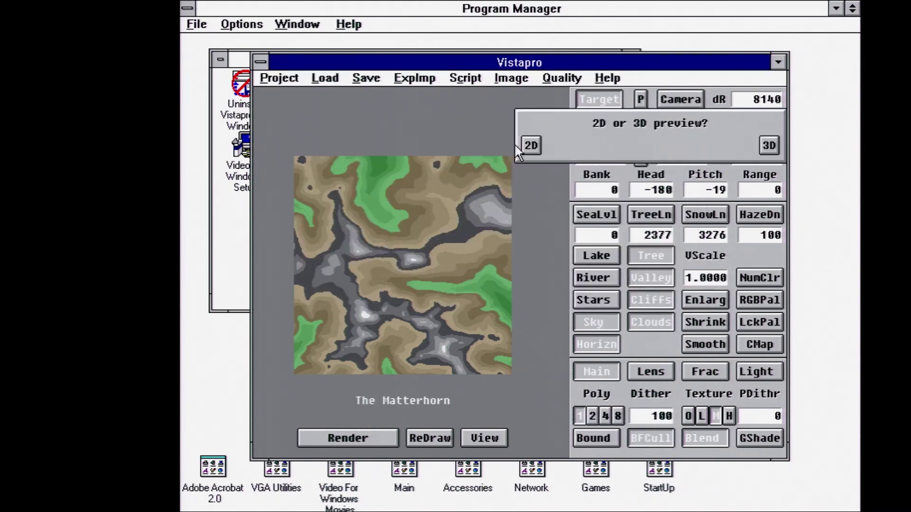
click(769, 147)
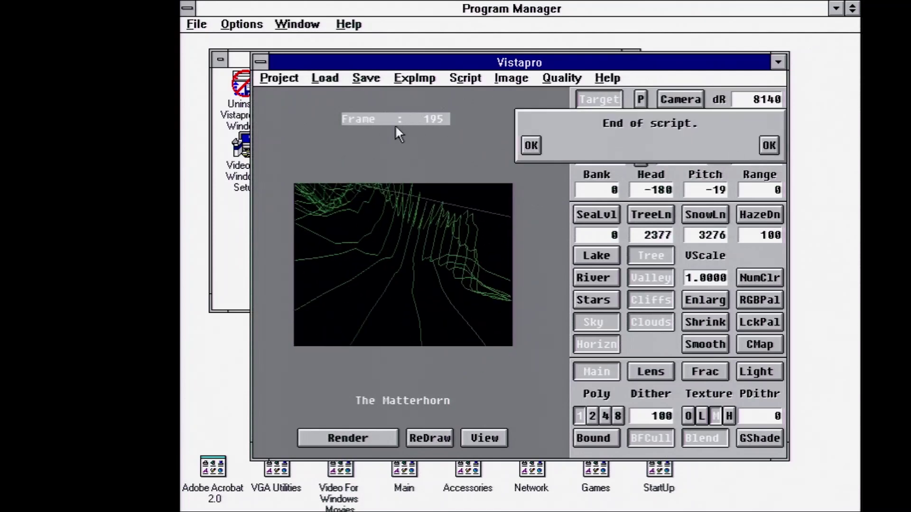
click(524, 143)
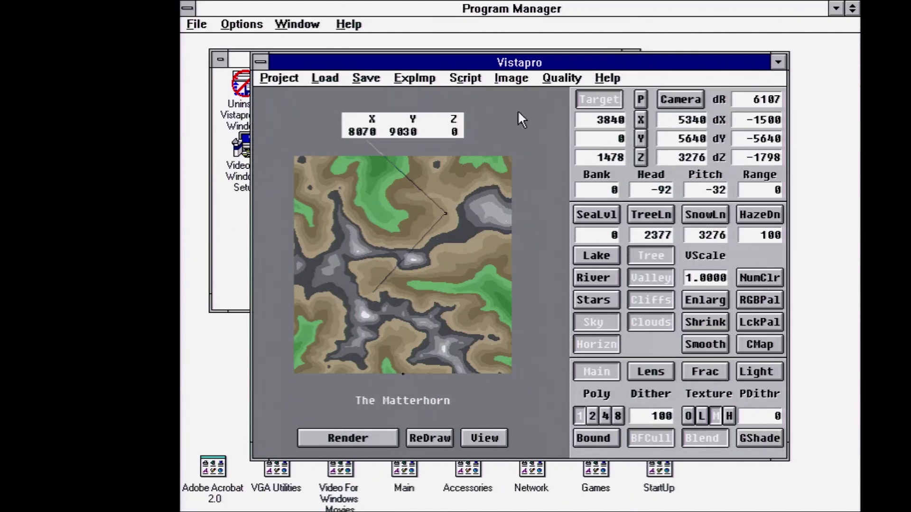
Set the image size to 320×200 and choose matterho.scr for a Run PCX render
click(512, 78)
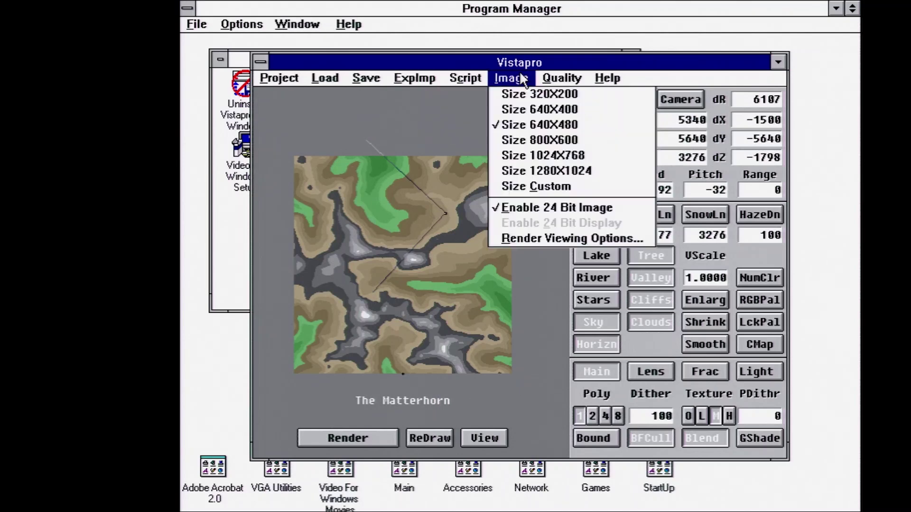
click(535, 93)
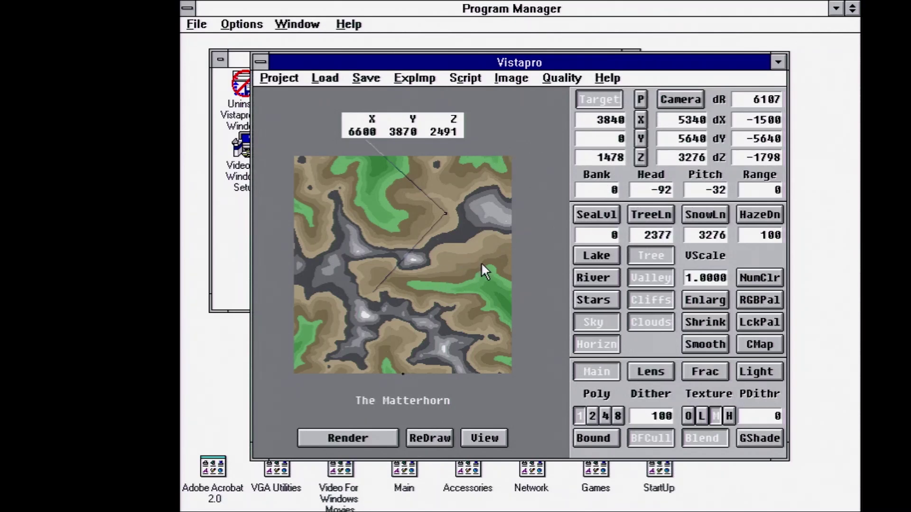
click(465, 78)
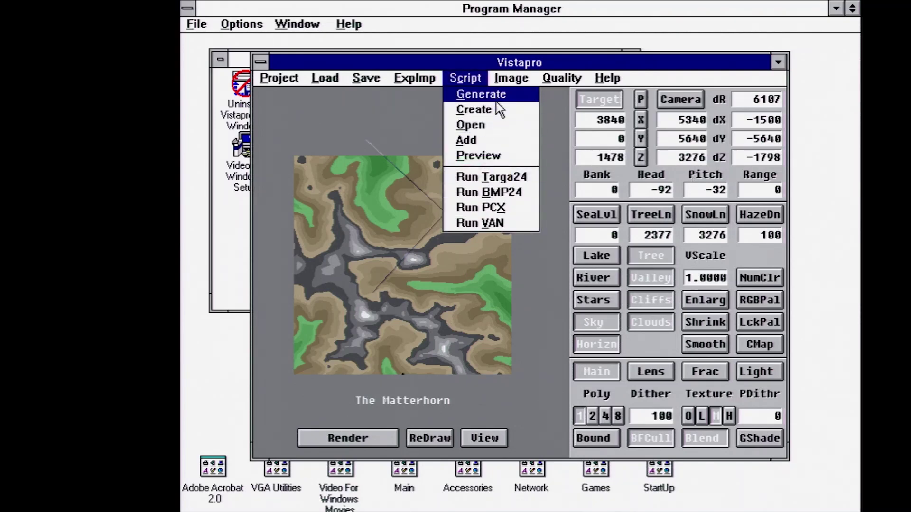
click(494, 209)
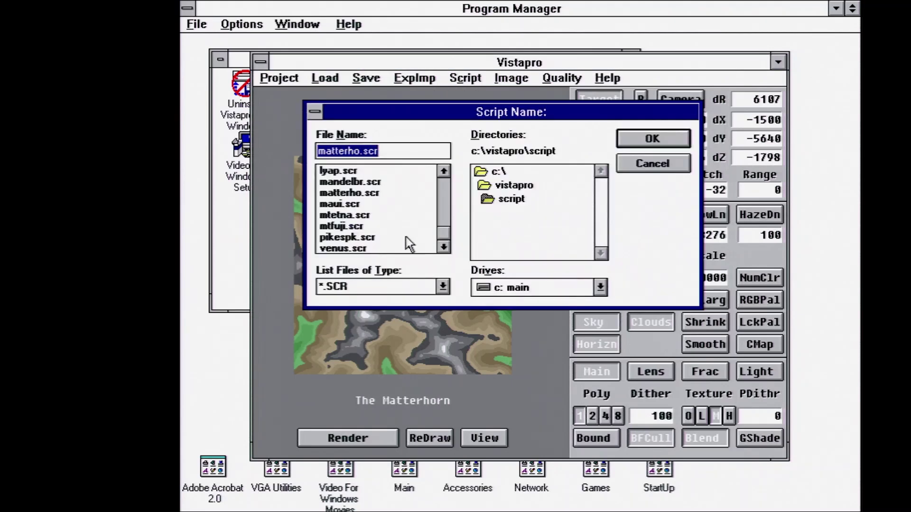
click(352, 195)
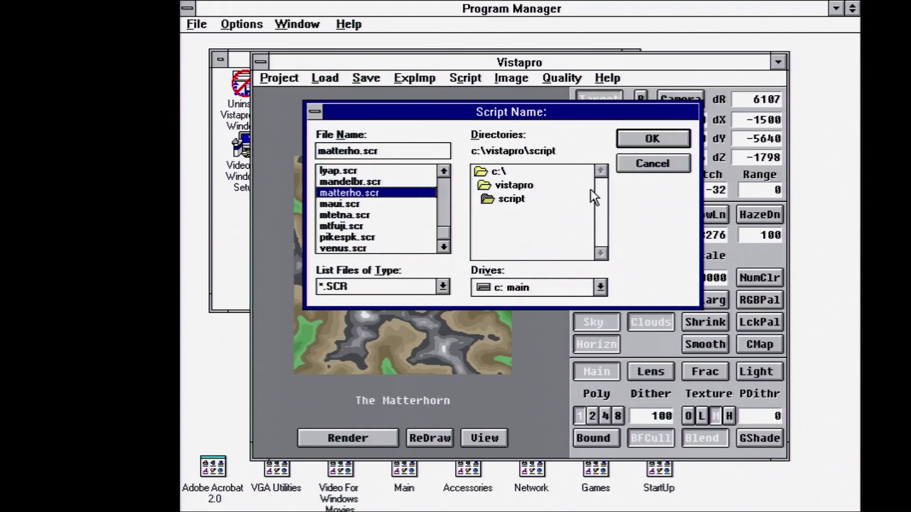
click(673, 141)
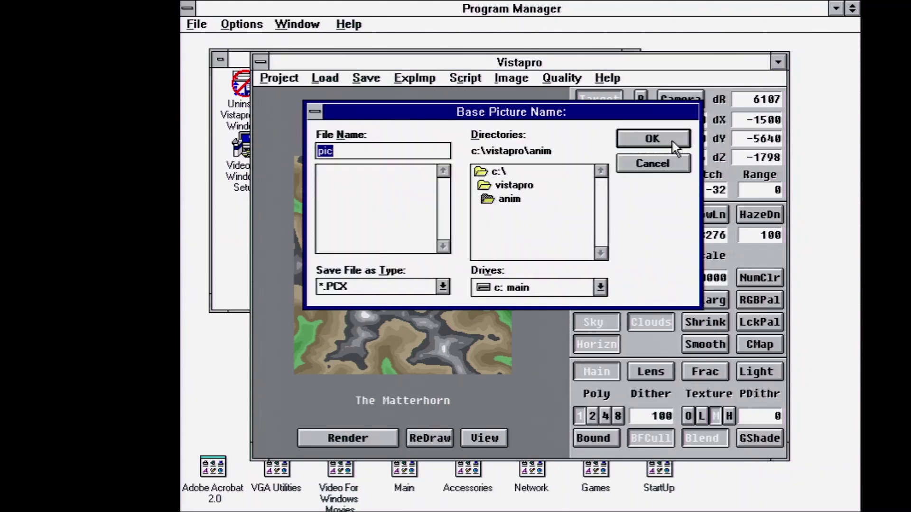
Set the base picture name to mh in the anim folder
click(511, 200)
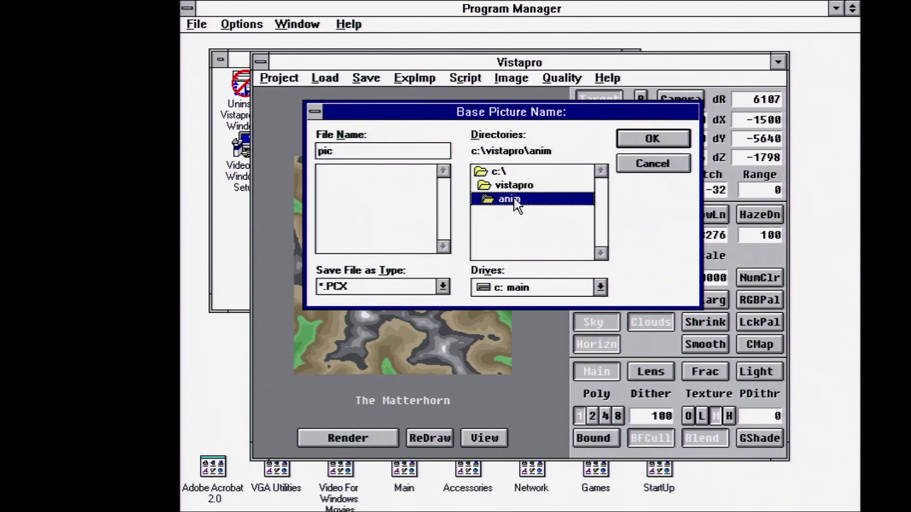
double_click(335, 151)
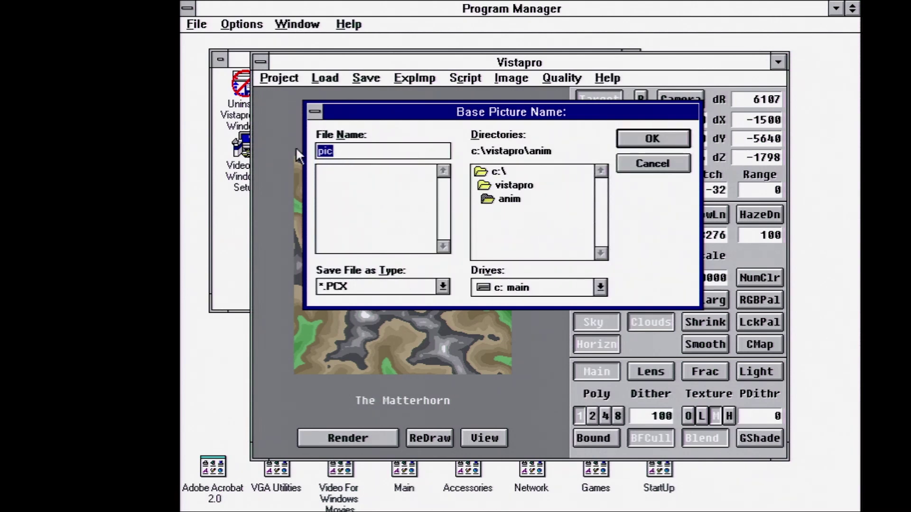
text(mh)
Start rendering matterho.scr into numbered mh PCX frames up to mh00195.pcx
click(659, 135)
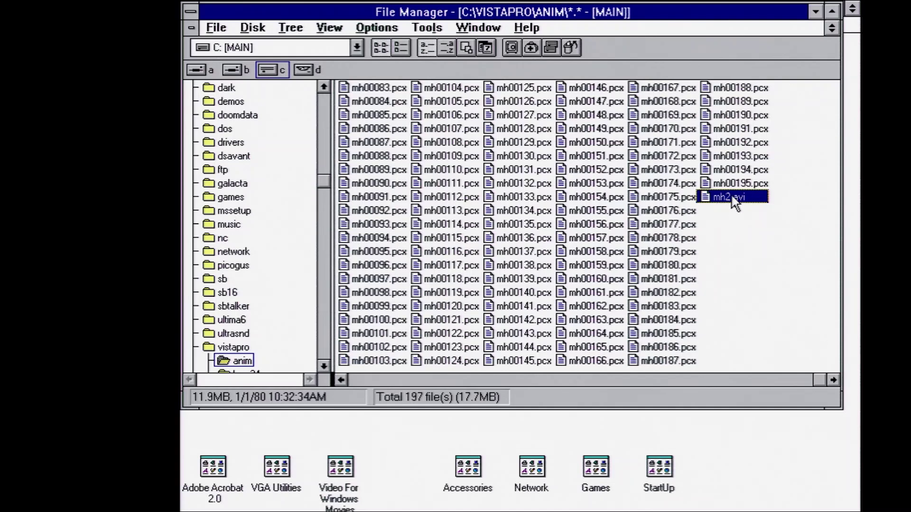
double_click(733, 201)
key(Return)
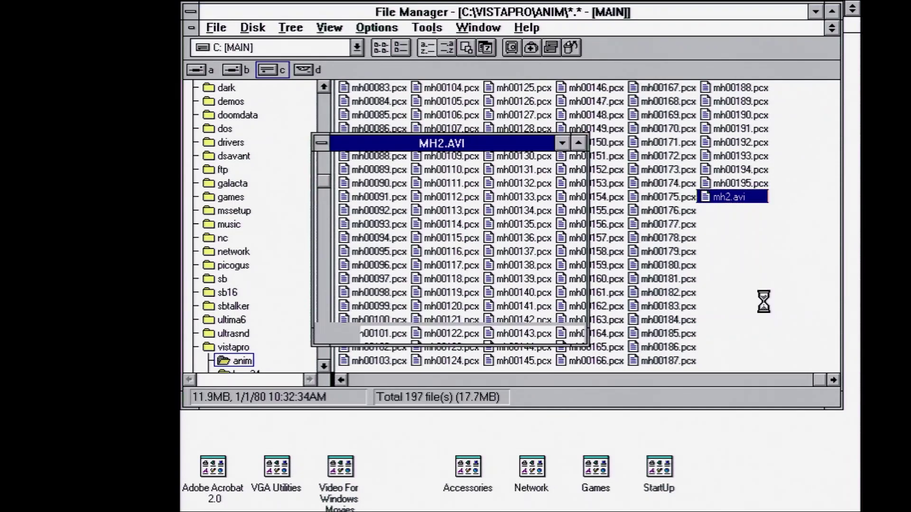